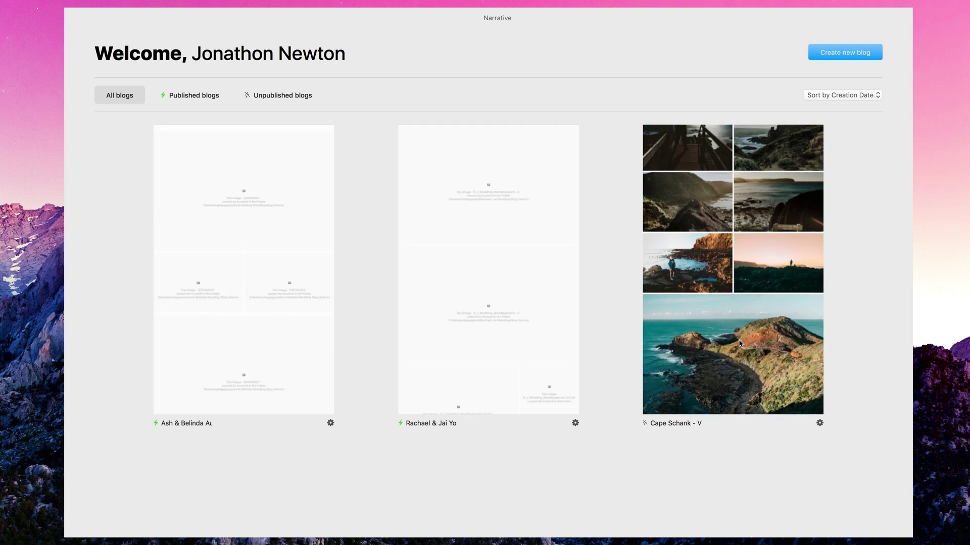
Browse the published and the unpublished blogs, and return to the list of all blogs.
click(172, 98)
click(284, 99)
click(119, 95)
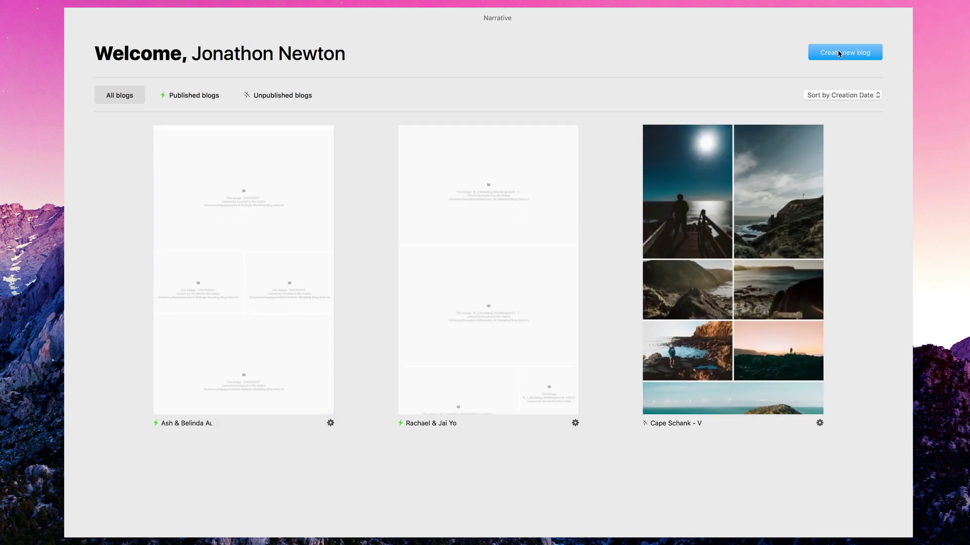
Start a new blog, name it Grampians Adventure, and check the background colour choices.
click(838, 53)
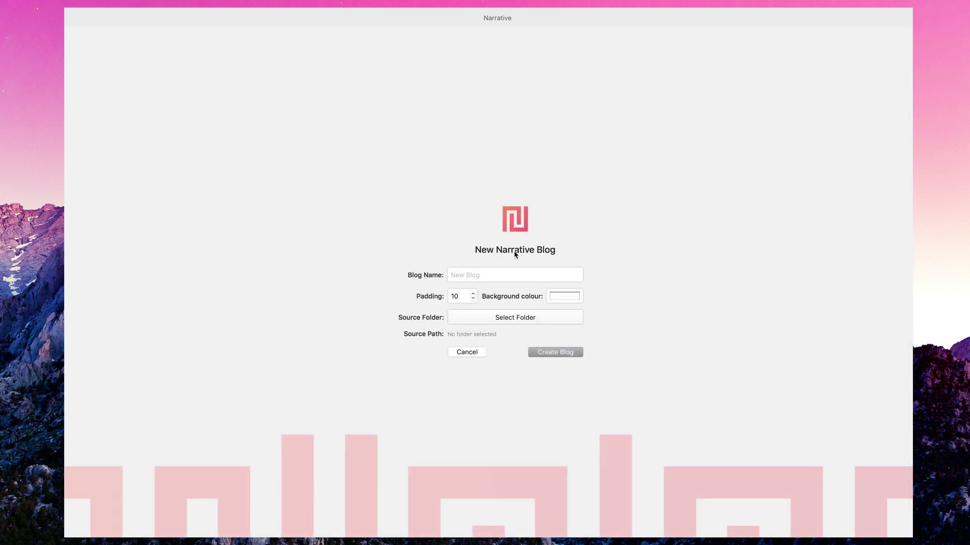
click(480, 273)
text(Grampians Adventure)
click(562, 298)
click(70, 215)
Choose the Grampians session folder on the Gaming SSD as the source folder and create the blog.
click(478, 322)
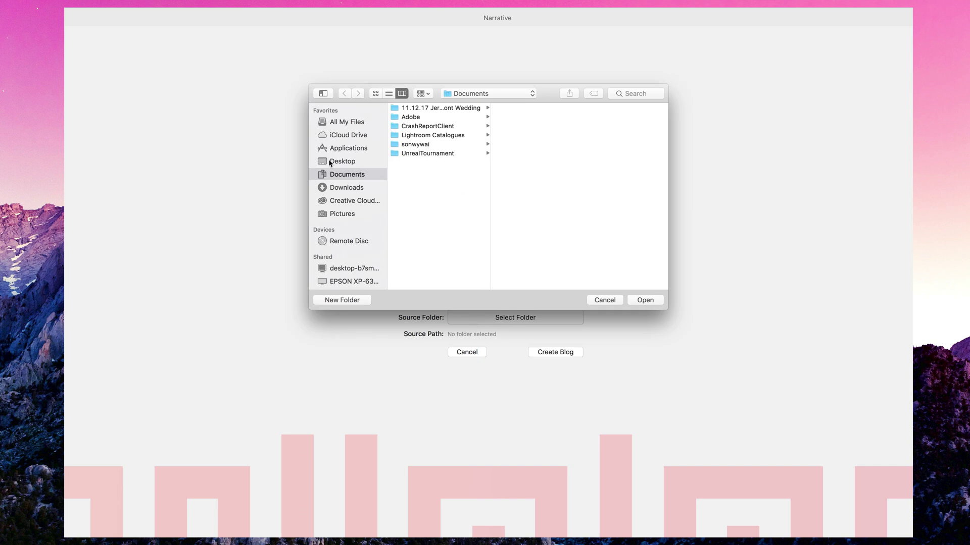
scroll(318, 276, down, 5)
scroll(343, 240, up, 5)
click(348, 254)
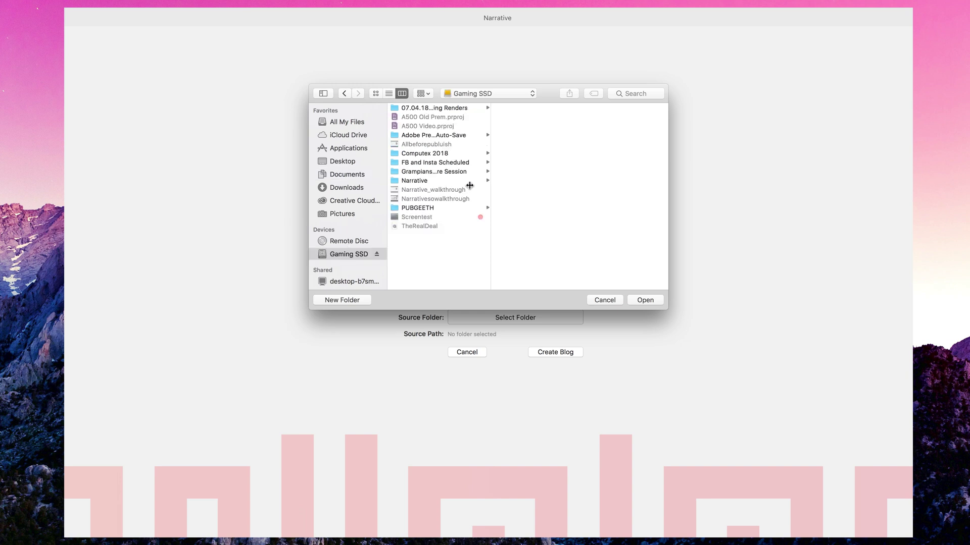
click(446, 172)
click(635, 303)
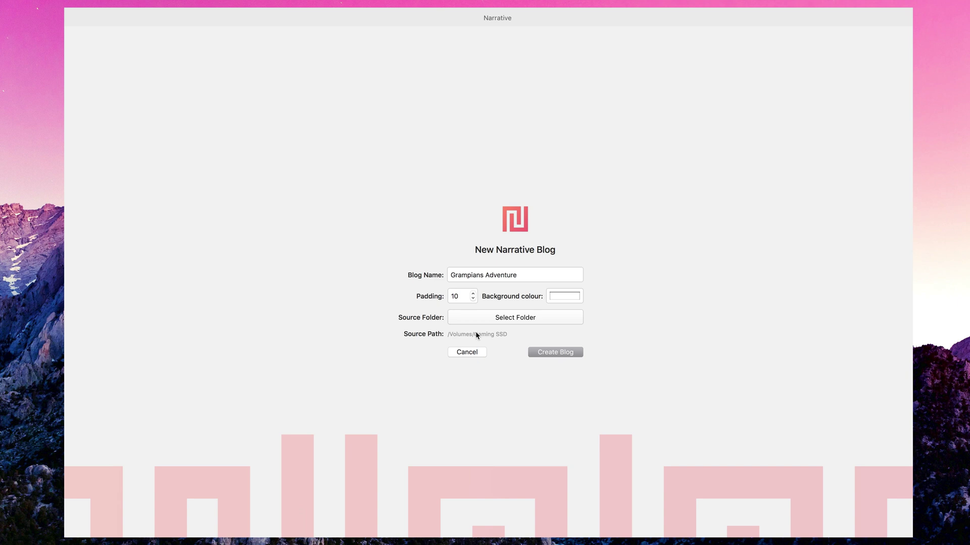
click(555, 353)
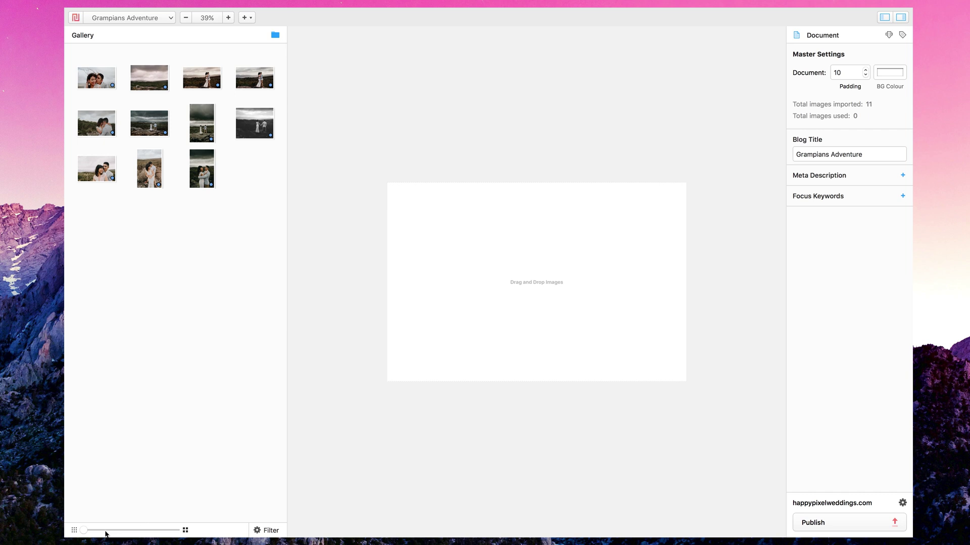
Enlarge the gallery thumbnails to their maximum size and review the gallery's sorting and filter options.
drag(85, 531, 201, 534)
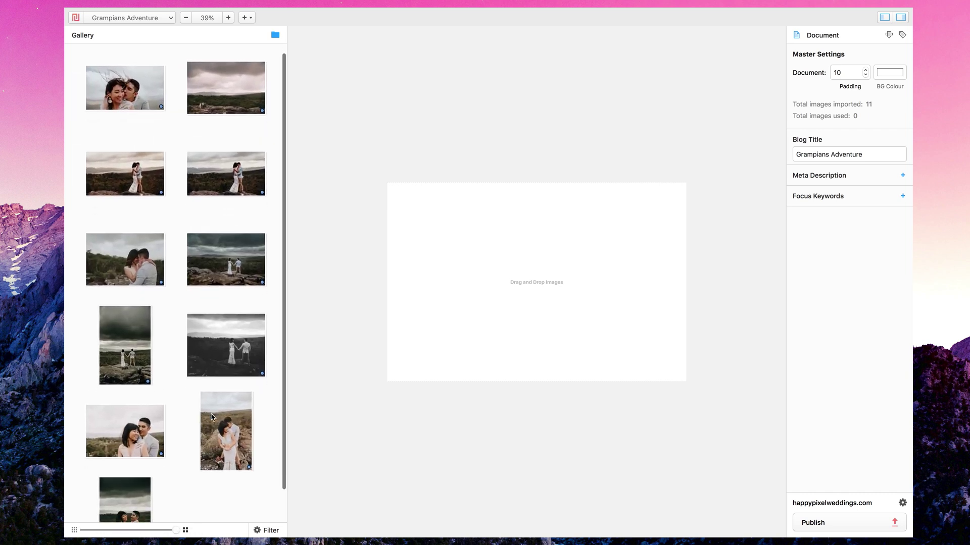
click(268, 530)
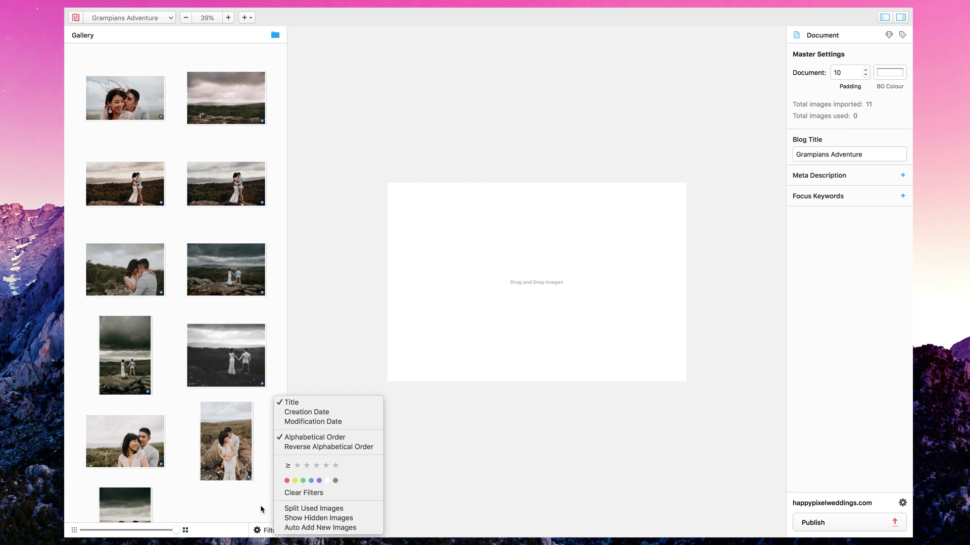
click(235, 509)
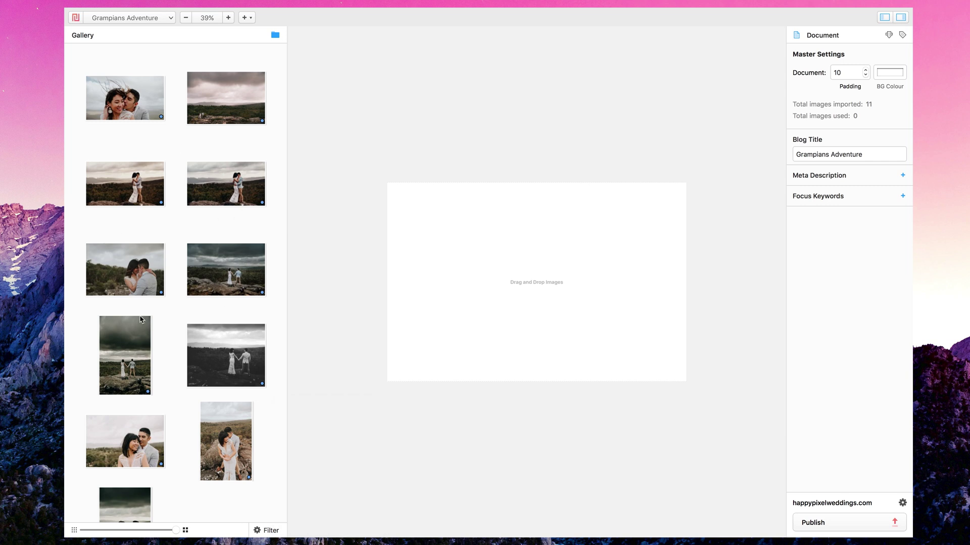
click(267, 530)
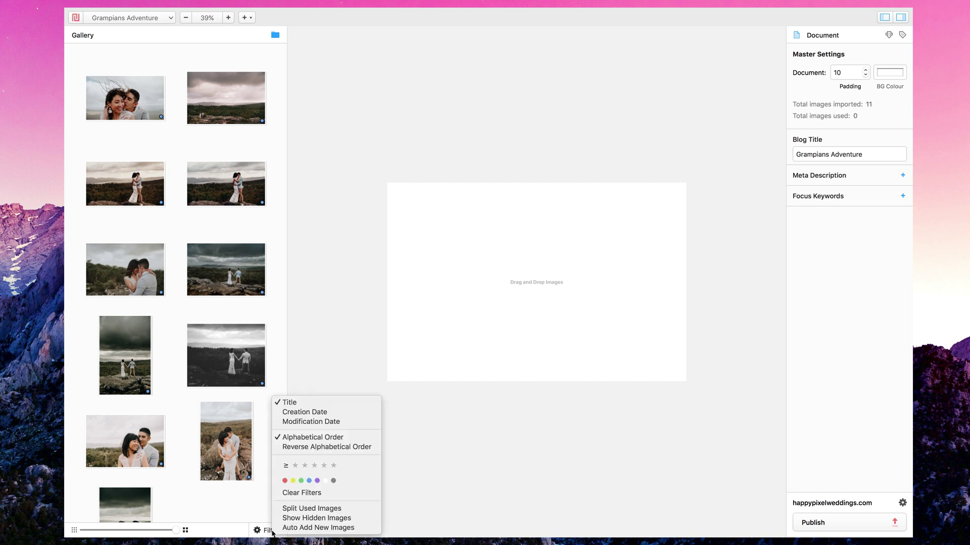
click(247, 507)
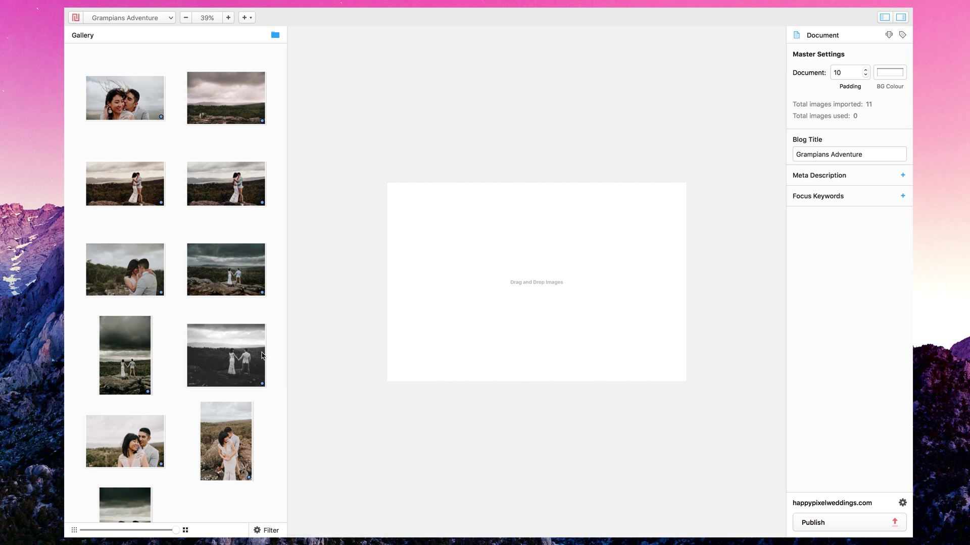
scroll(266, 342, down, 2)
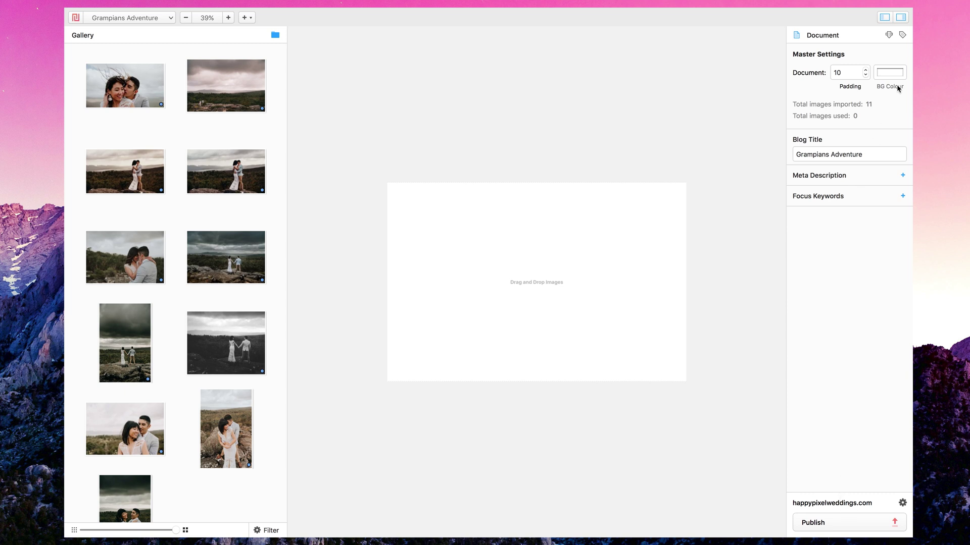
Show the blog's SEO feedback and place the windswept couple close-up from the gallery on the empty canvas.
click(902, 35)
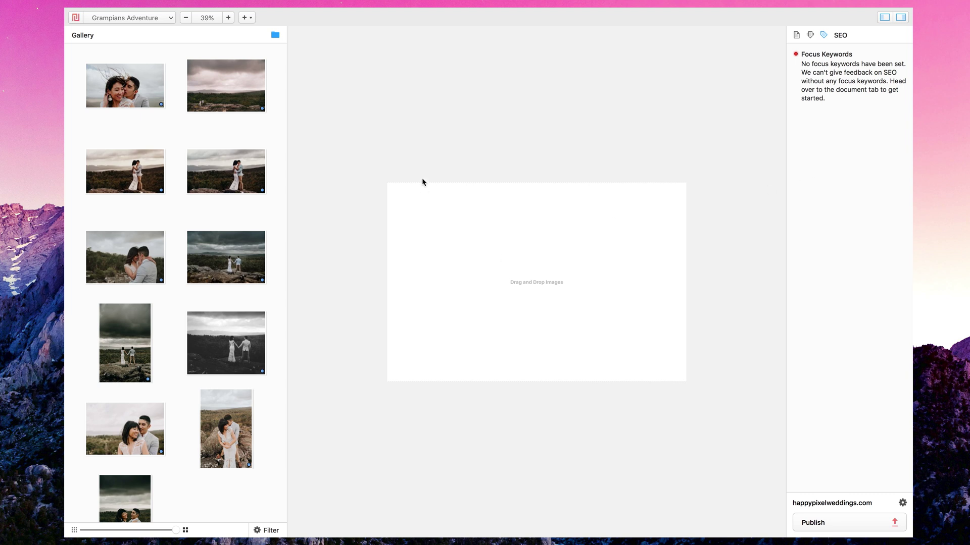
click(121, 89)
drag(120, 90, 528, 282)
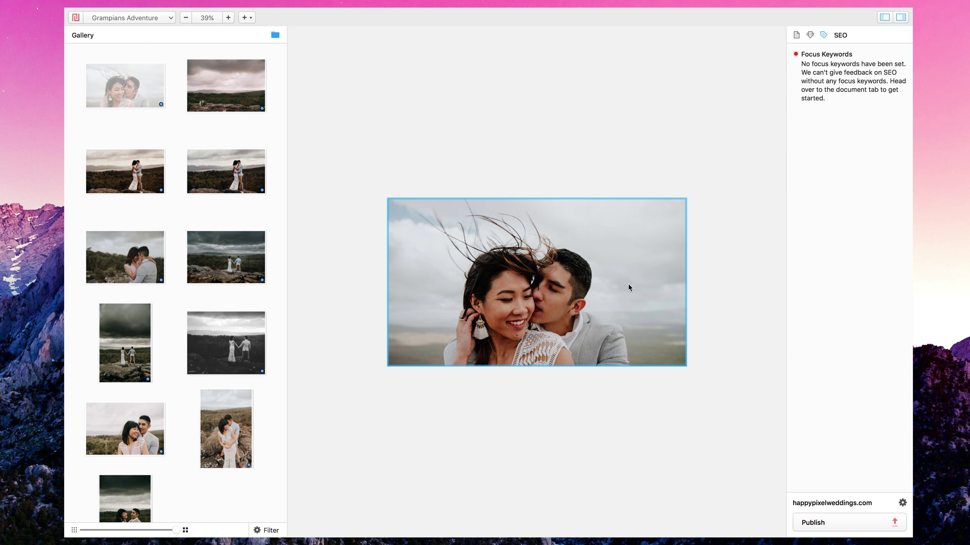
scroll(578, 402, up, 5)
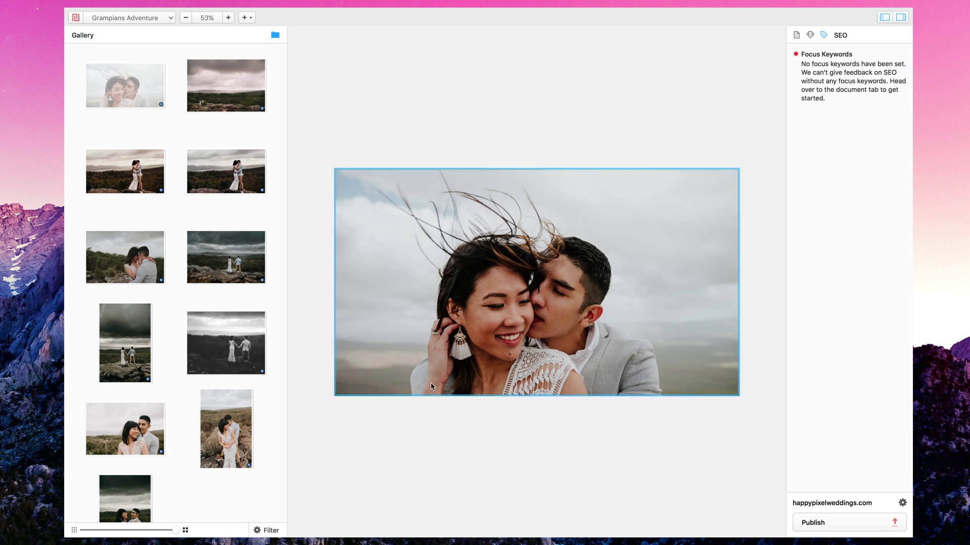
Add a text block below the photo reading "This is a cool little bit of text", followed by a line break.
click(247, 18)
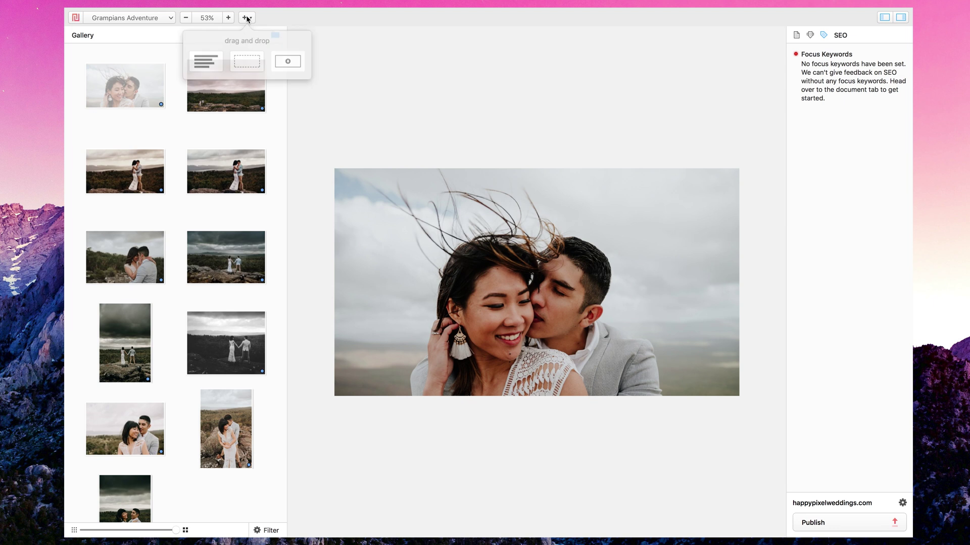
drag(205, 61, 423, 398)
double_click(448, 400)
drag(408, 400, 315, 399)
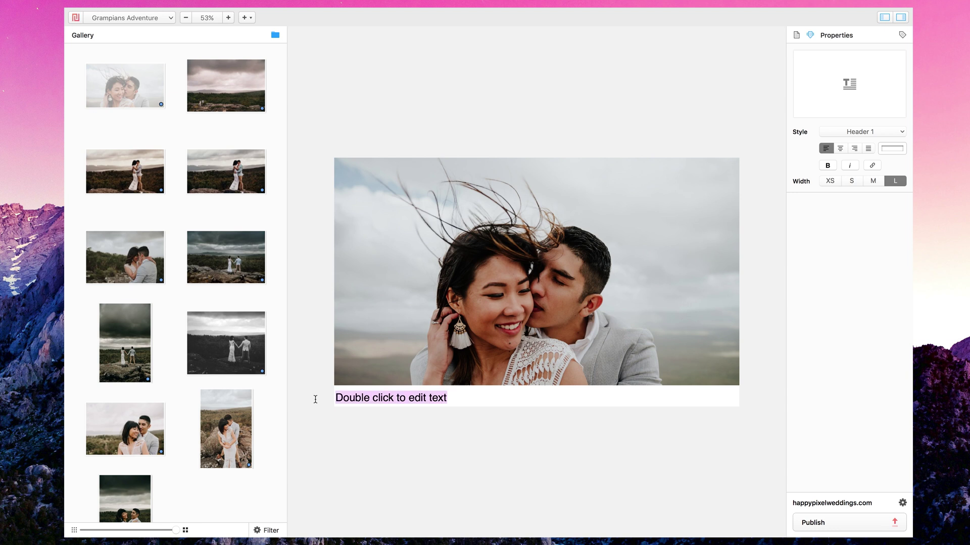
text(This is a cool little bit of text)
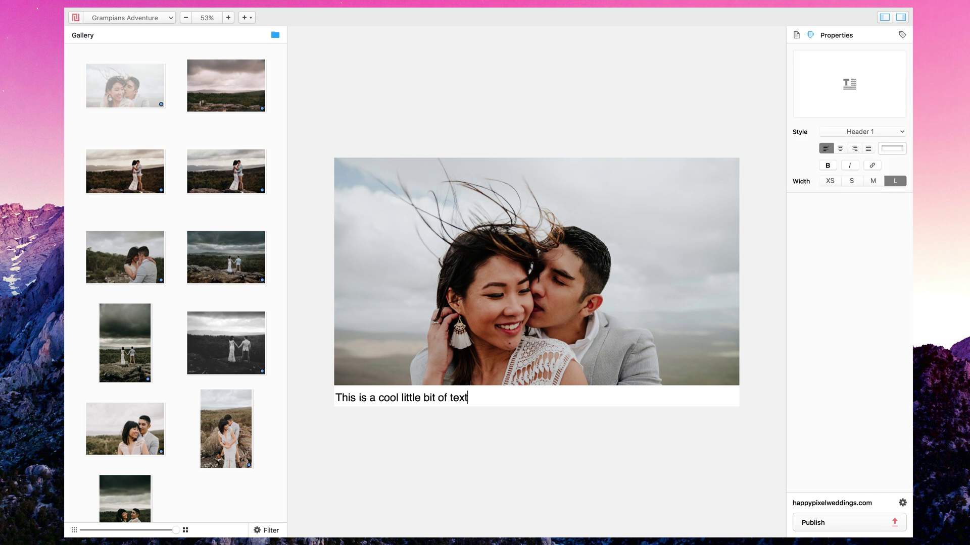
key(Return)
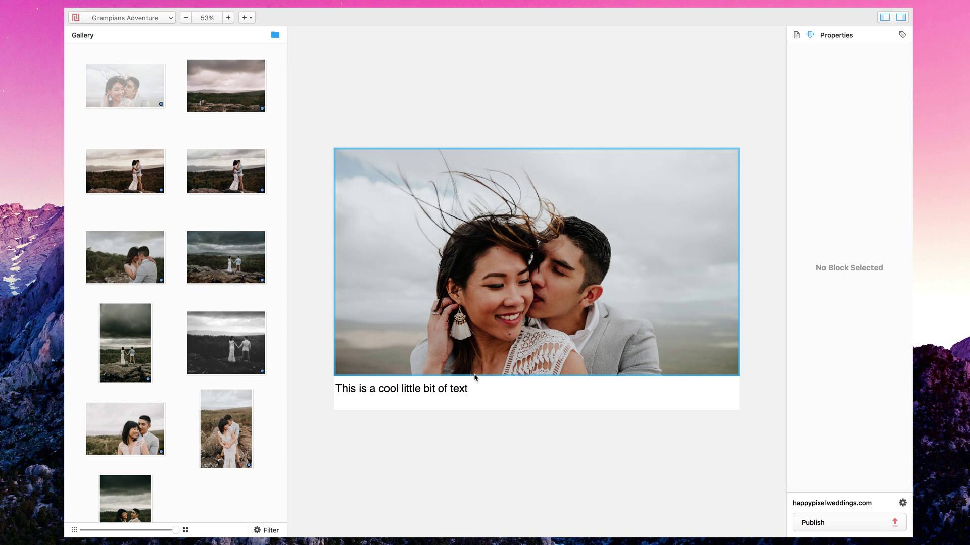
Replace the top photo with the pale cloudy landscape shot, and put the windswept close-up back.
click(228, 91)
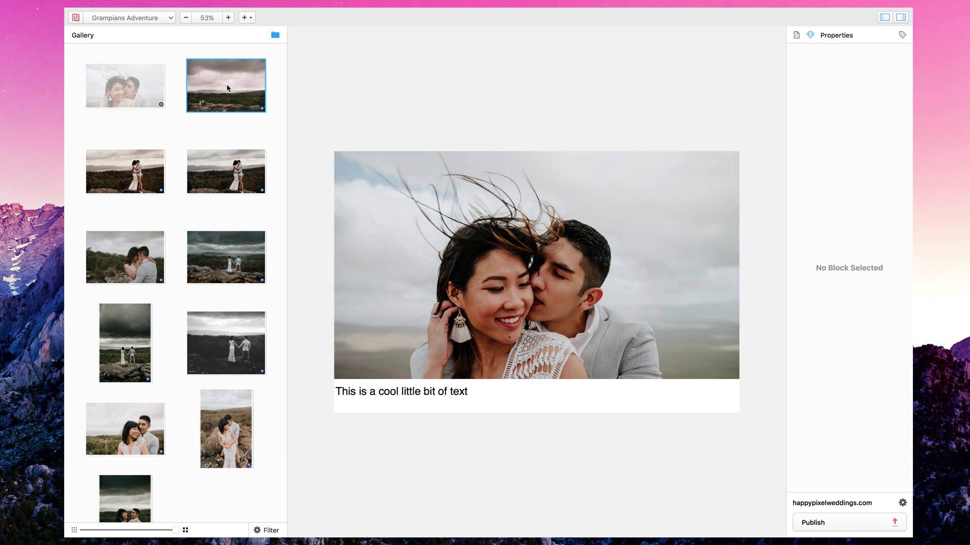
drag(222, 85, 536, 185)
drag(536, 190, 511, 288)
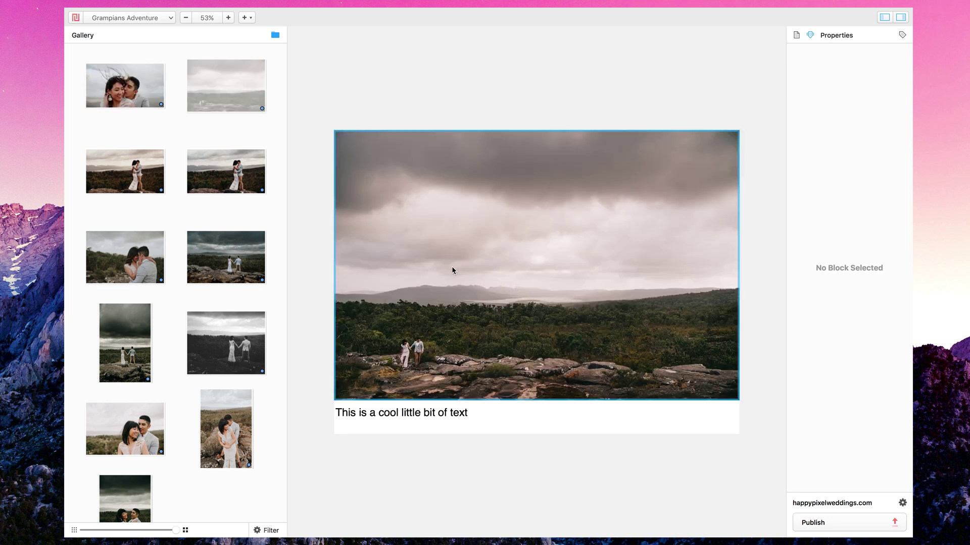
drag(121, 98, 519, 278)
Build a collage below the text: the cloudy landscape, the standing embracing couple beside it, and the close embrace shot beneath the landscape.
drag(226, 86, 446, 420)
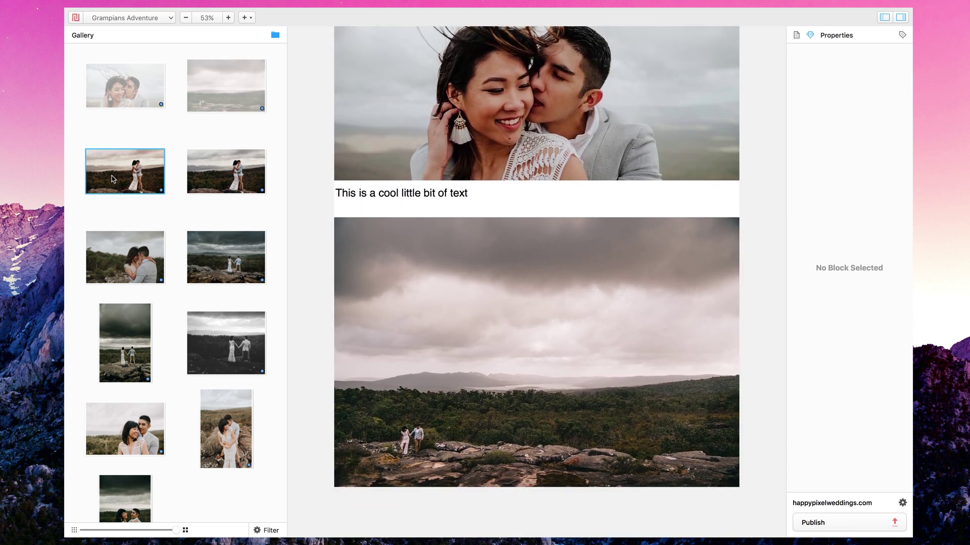
scroll(467, 156, up, 3)
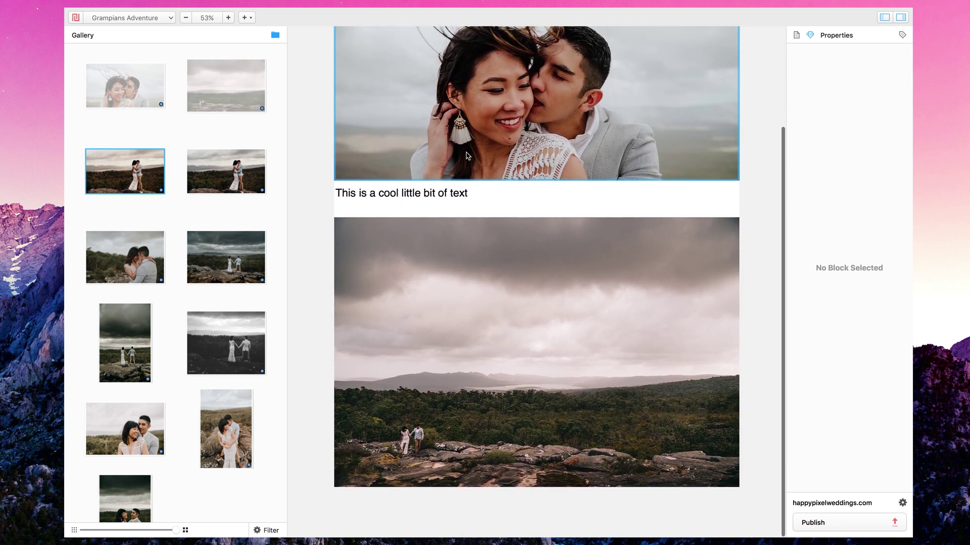
click(198, 164)
click(145, 180)
click(230, 183)
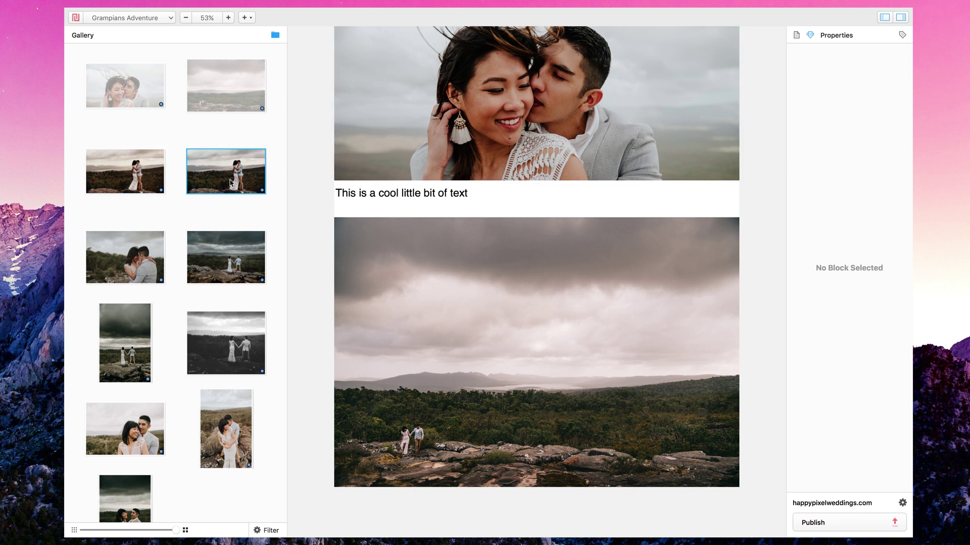
click(123, 189)
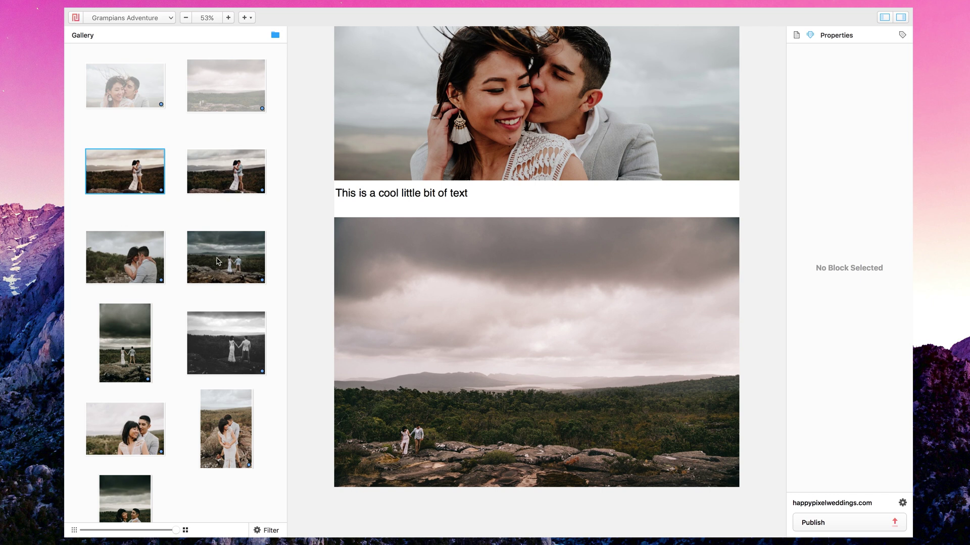
drag(120, 165, 729, 323)
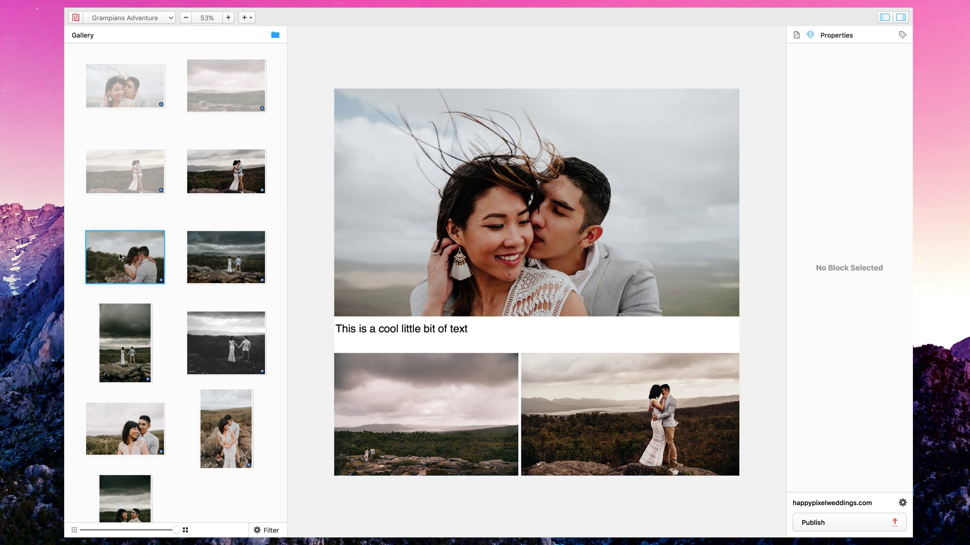
drag(125, 249, 502, 468)
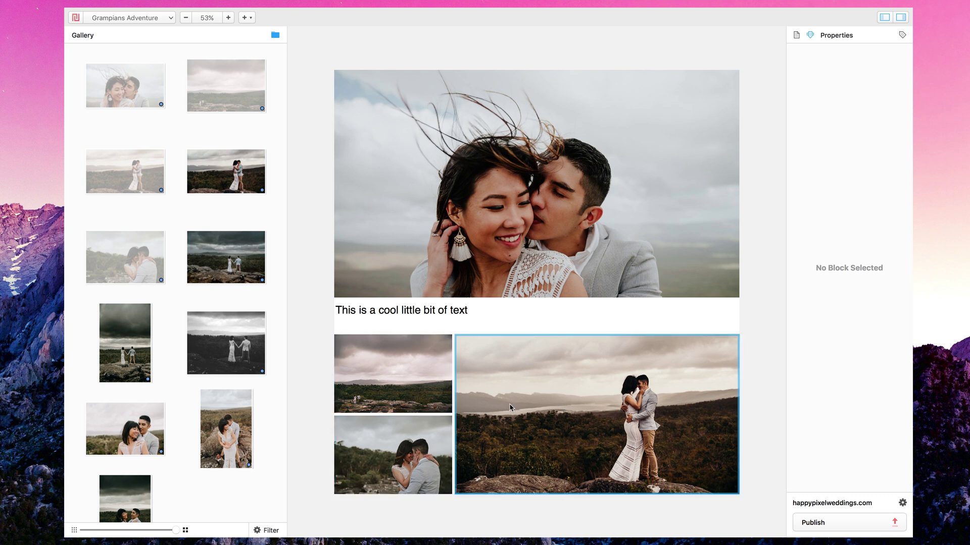
Crop the standing couple photo in the collage to a narrow portrait shape and reposition the image to centre the couple.
click(597, 401)
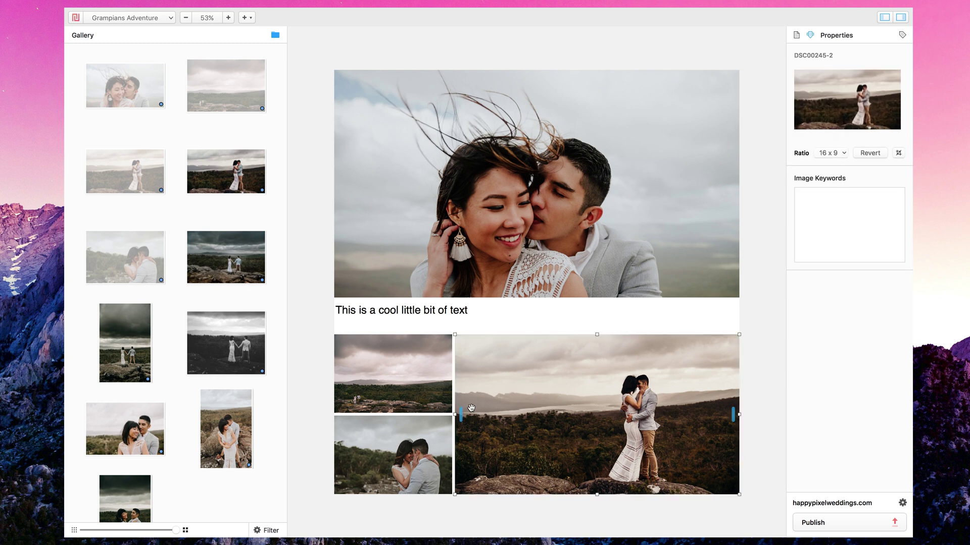
drag(462, 411, 615, 434)
click(615, 434)
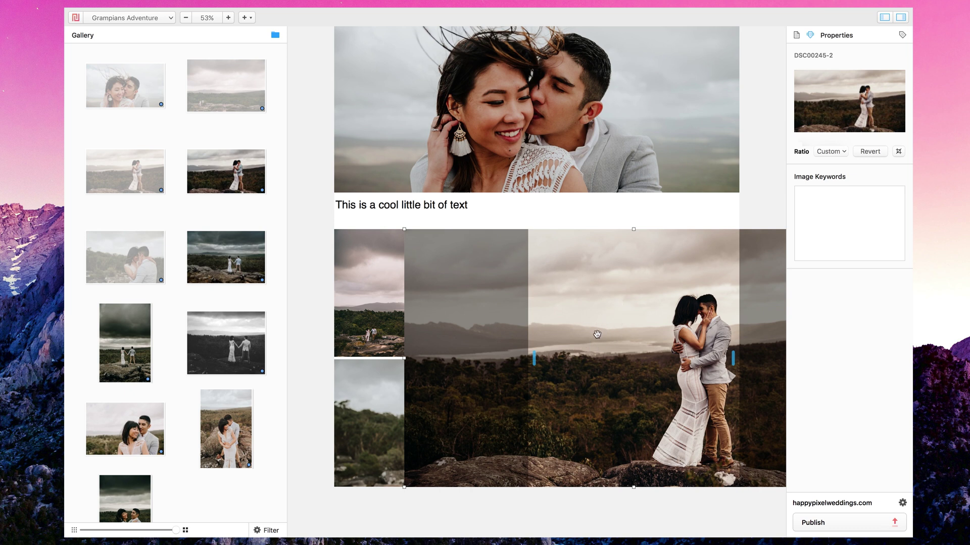
drag(636, 339, 574, 339)
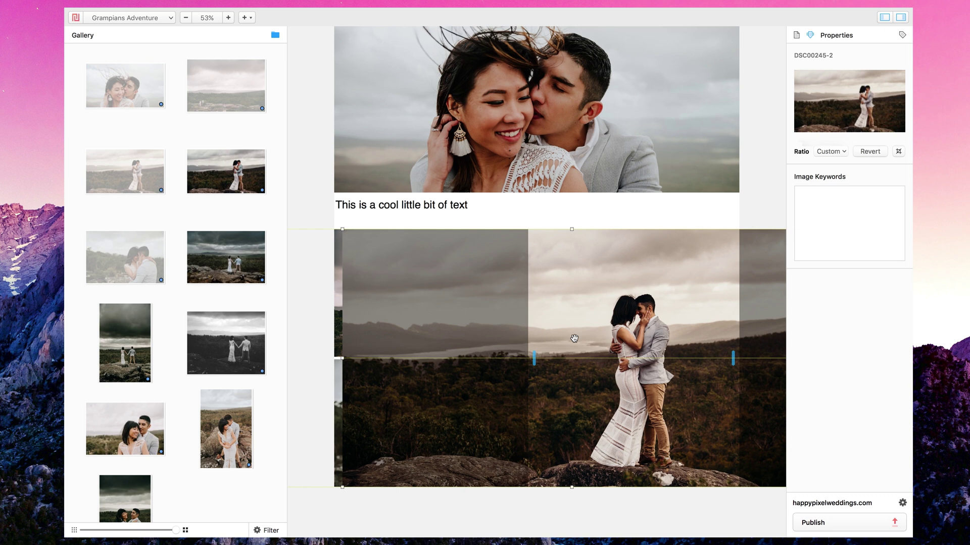
drag(568, 337, 568, 337)
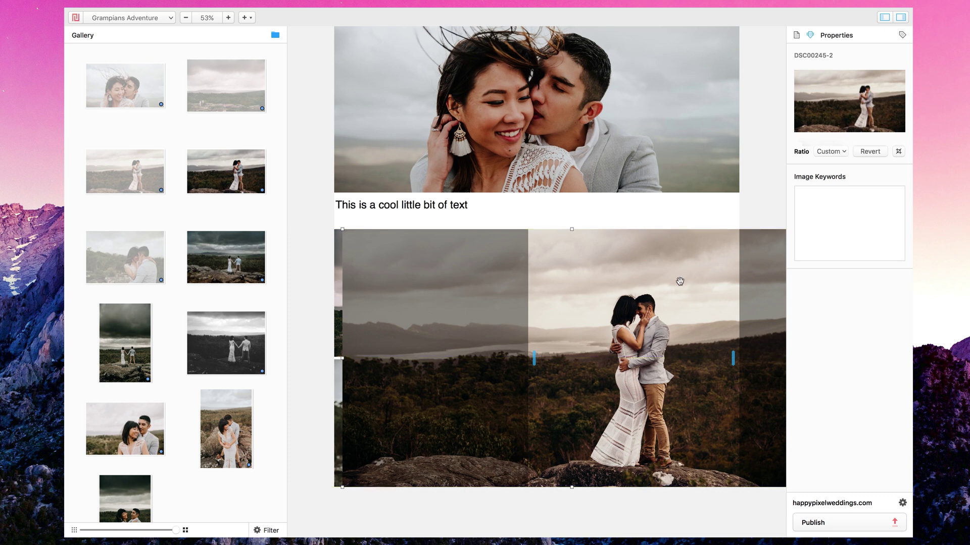
key(Escape)
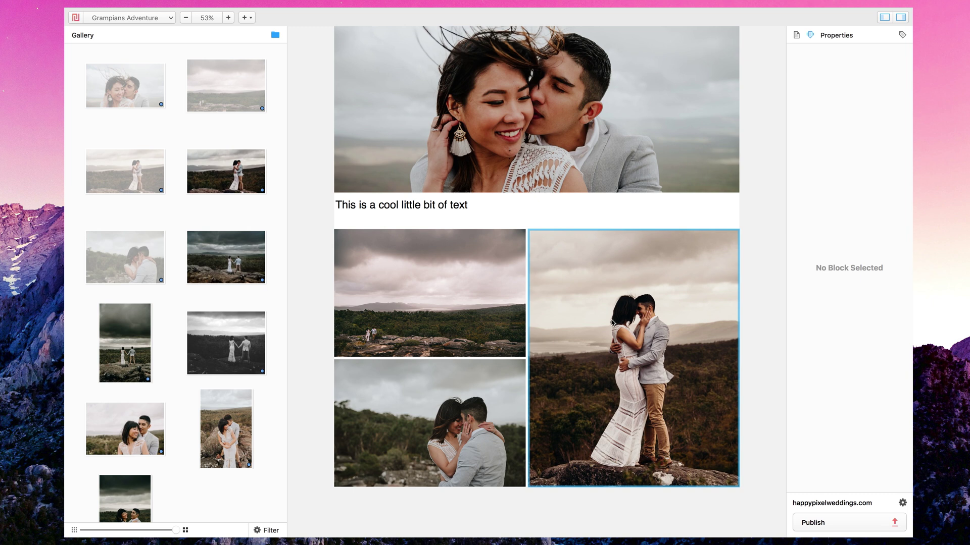
Place the dark stormy photo of the couple holding hands at full width below the collage.
scroll(680, 328, down, 3)
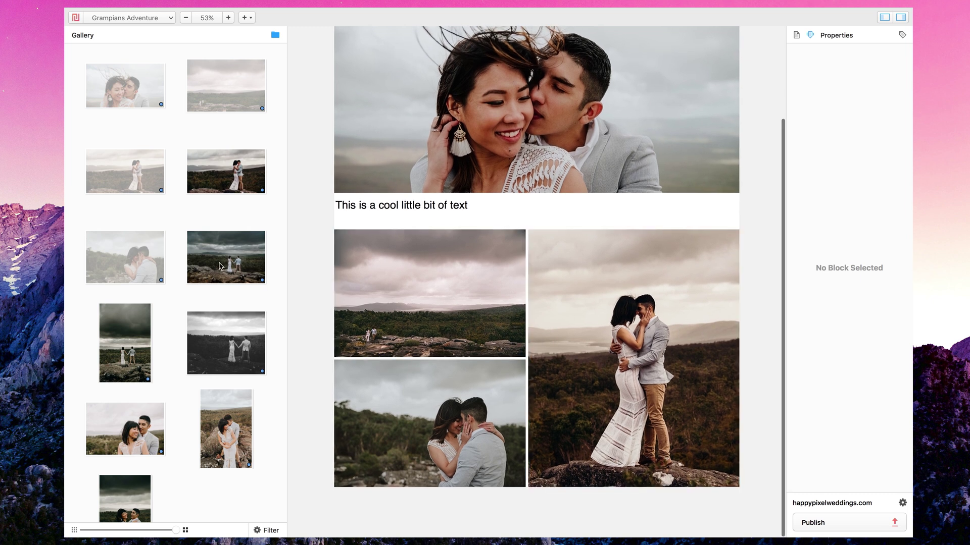
click(216, 264)
drag(221, 264, 476, 512)
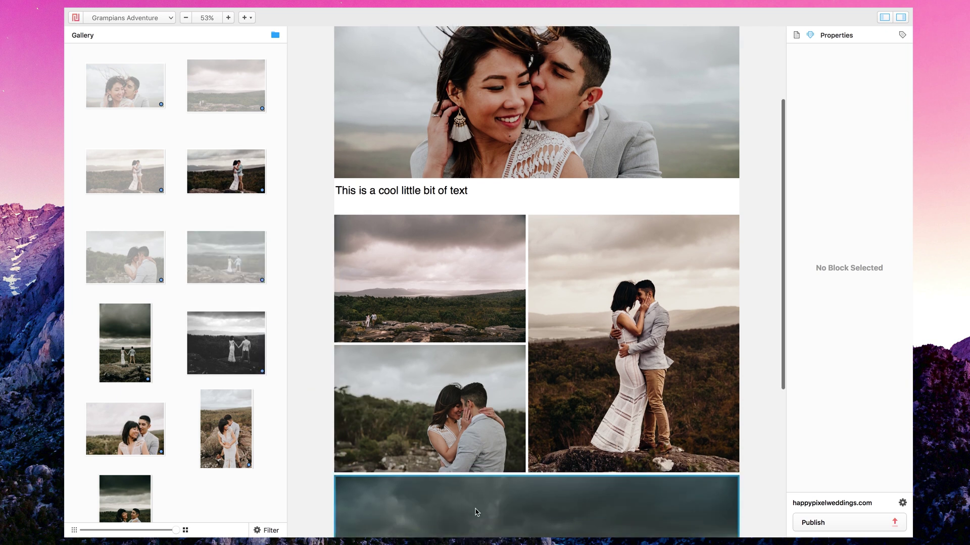
scroll(477, 512, down, 5)
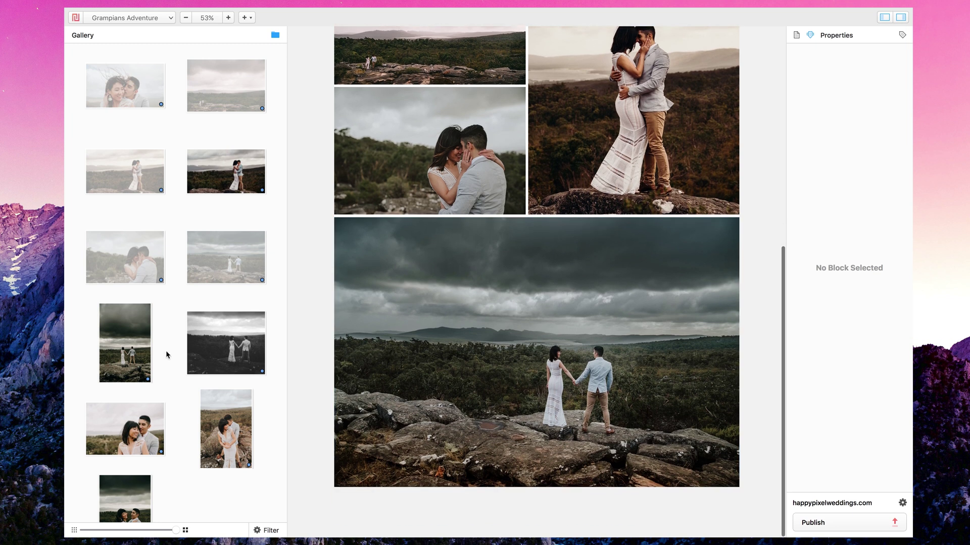
Place the stormy portrait shot and the black-and-white couple photo side by side below the full-width stormy photo.
click(155, 351)
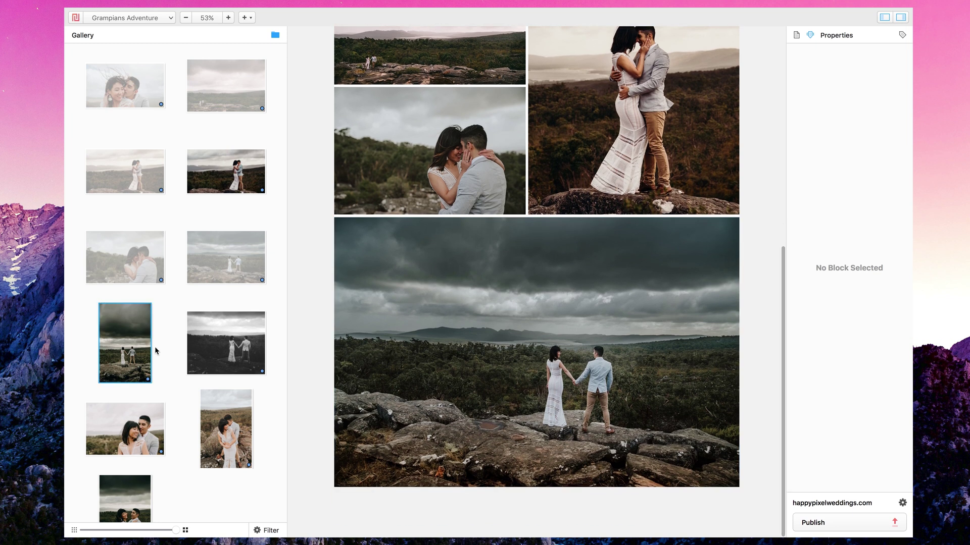
drag(125, 334, 356, 482)
click(226, 347)
drag(230, 352, 705, 318)
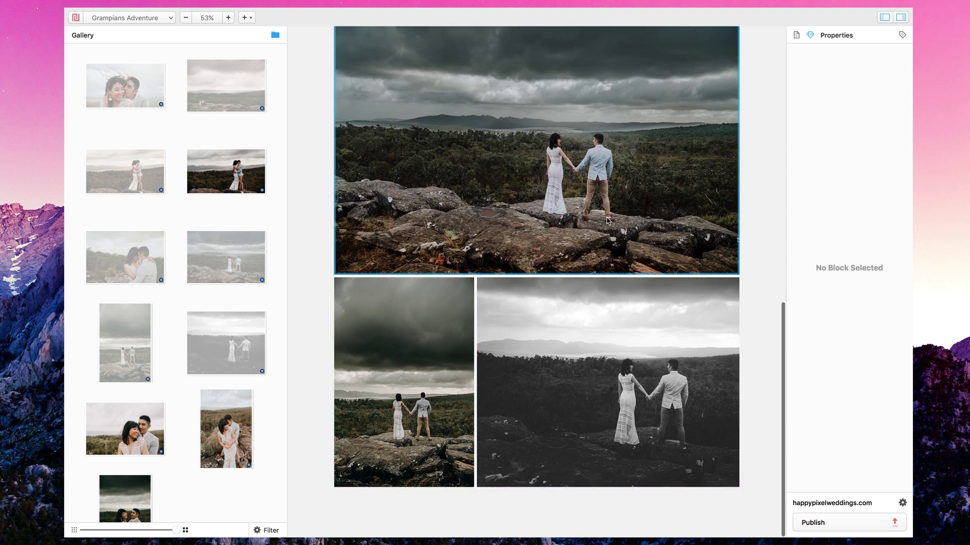
Add the smiling couple photo beneath the stormy portrait, and the rocky hillside embrace portrait above the black-and-white photo.
scroll(546, 251, up, 10)
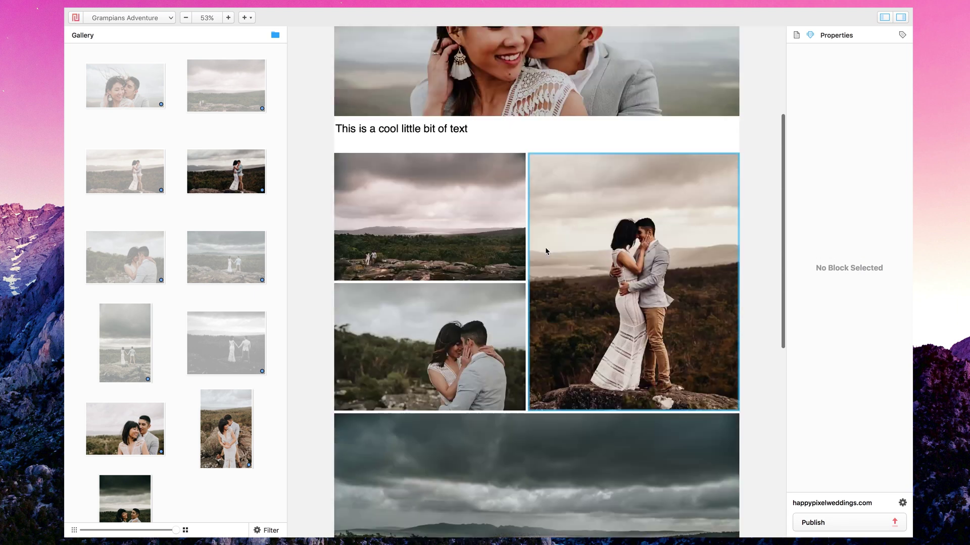
scroll(546, 251, down, 10)
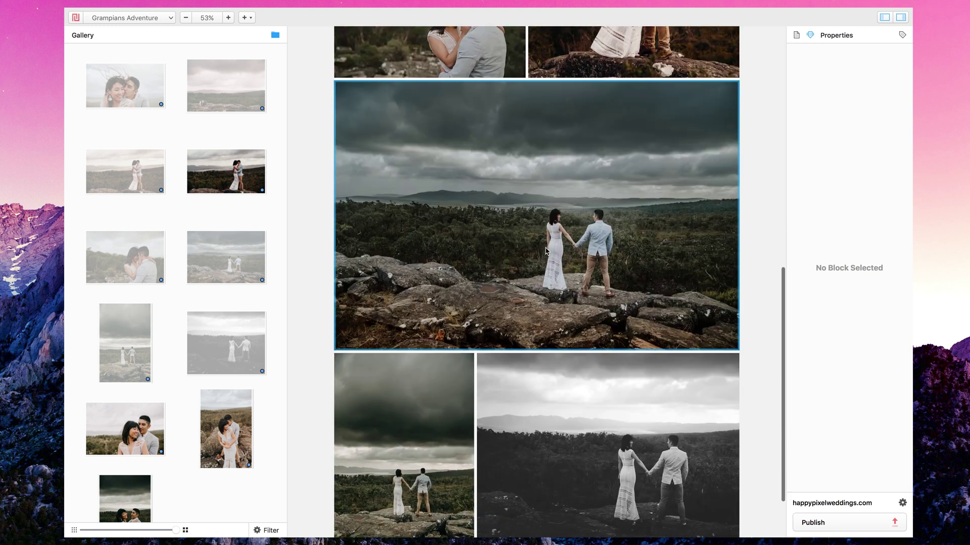
scroll(545, 251, down, 3)
drag(122, 425, 387, 480)
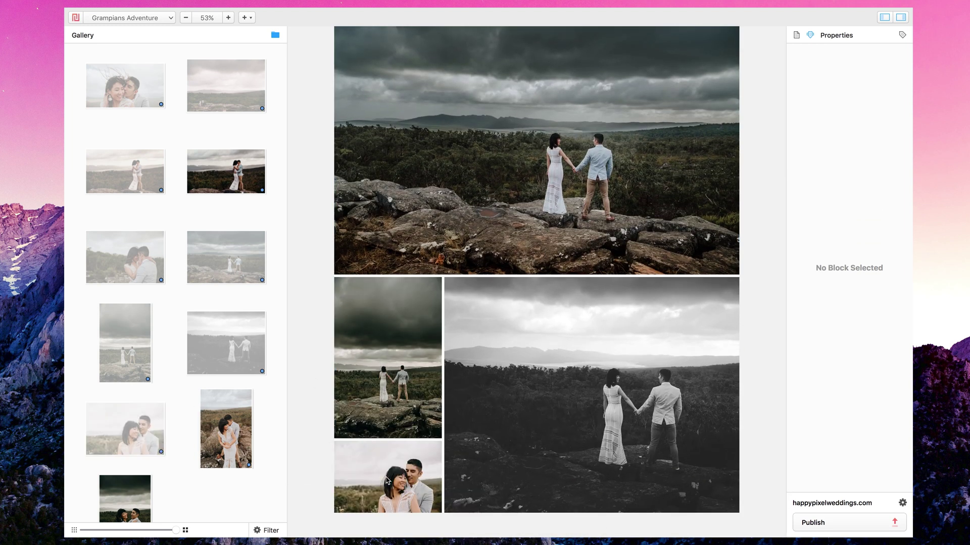
scroll(387, 481, down, 1)
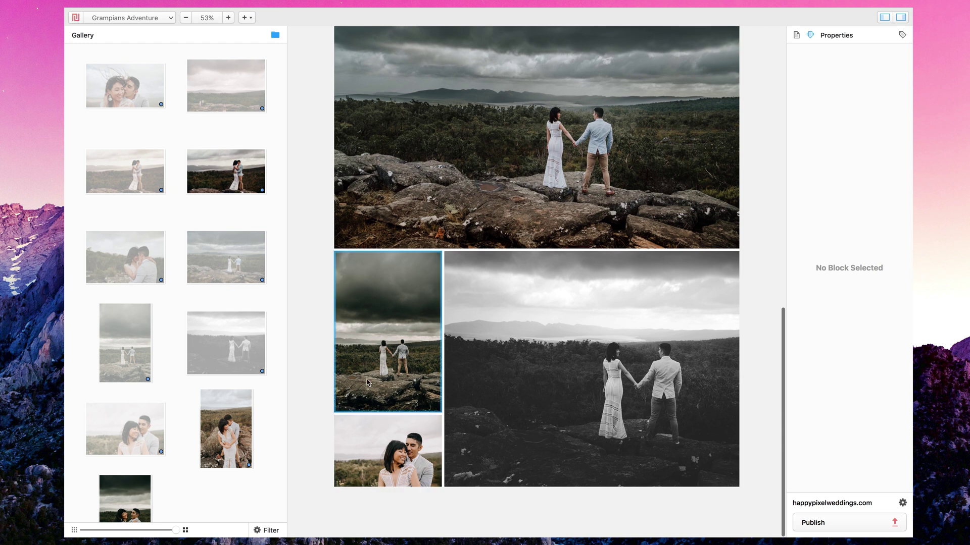
click(368, 383)
drag(232, 441, 564, 284)
Swap the stormy portrait with the black-and-white photo in the lower collage.
scroll(564, 283, down, 5)
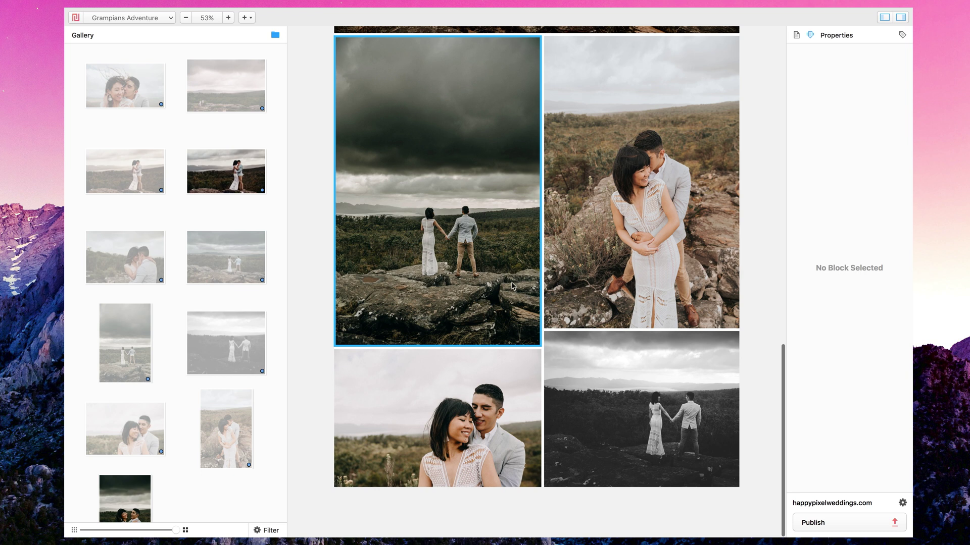
drag(465, 204, 616, 400)
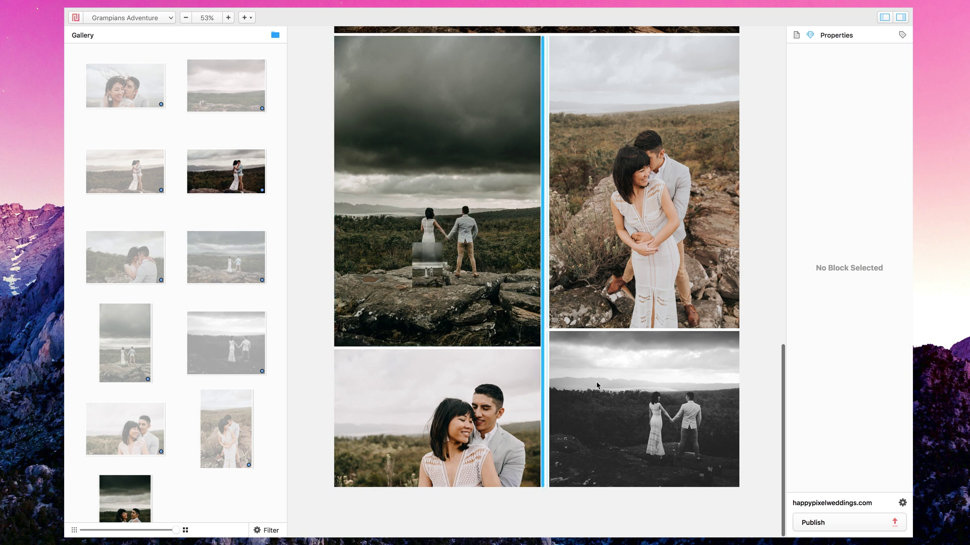
drag(455, 217, 621, 435)
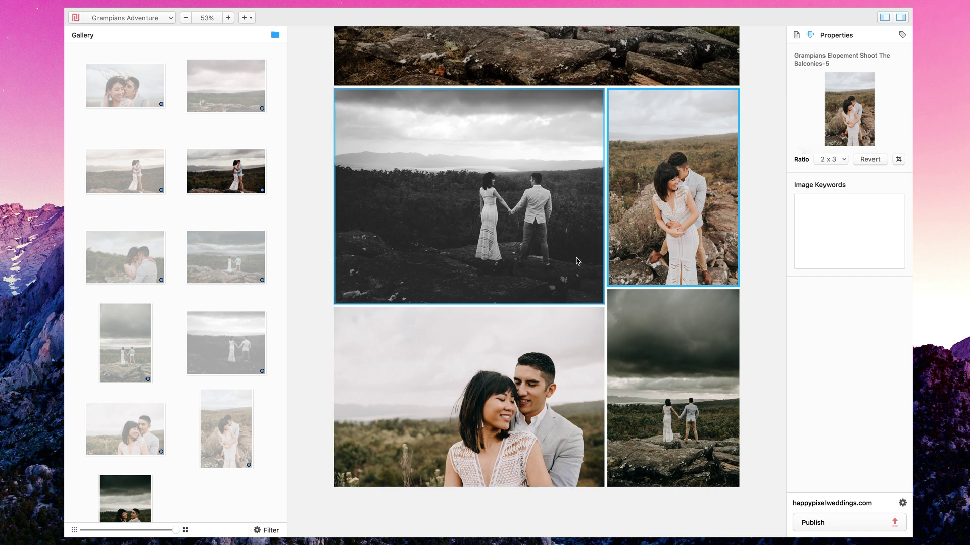
Place the remaining dark portrait of the smiling couple at full width below the collage and review the layout.
drag(126, 496, 475, 494)
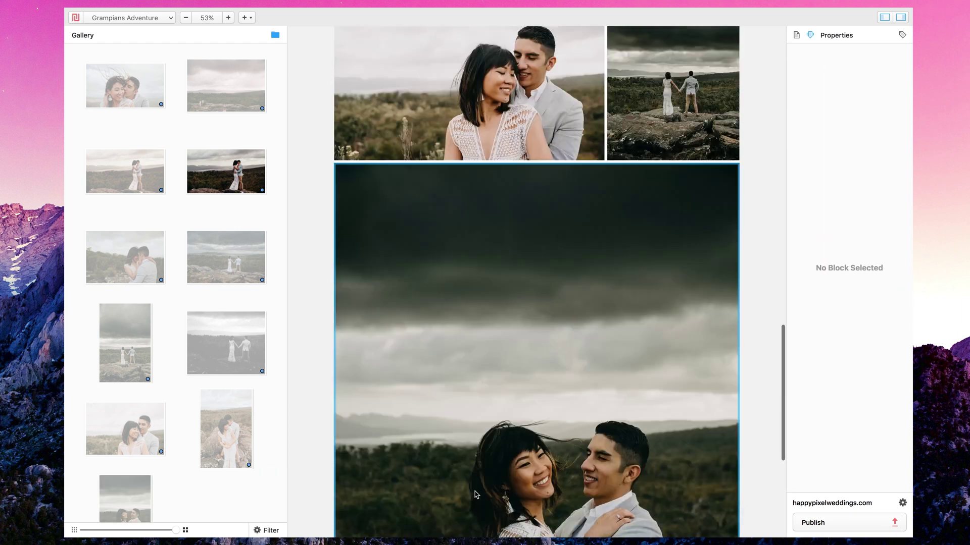
scroll(475, 495, up, 15)
scroll(475, 494, up, 5)
scroll(475, 494, down, 10)
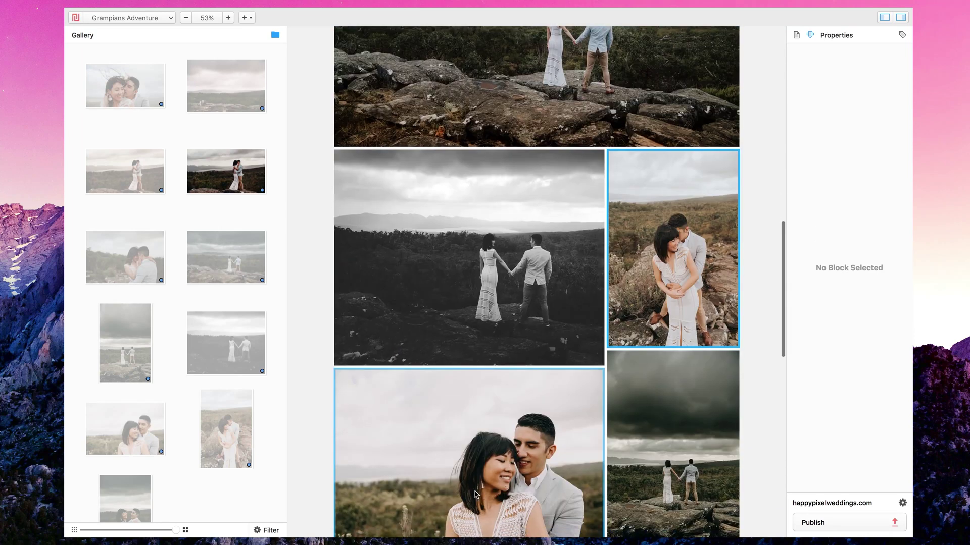
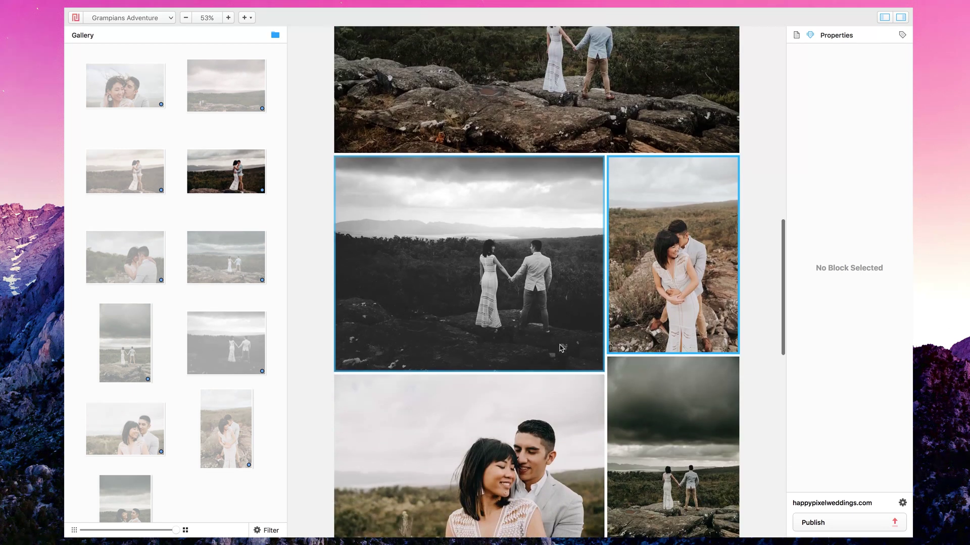
Examine the blog's document settings and its SEO feedback.
scroll(451, 413, up, 15)
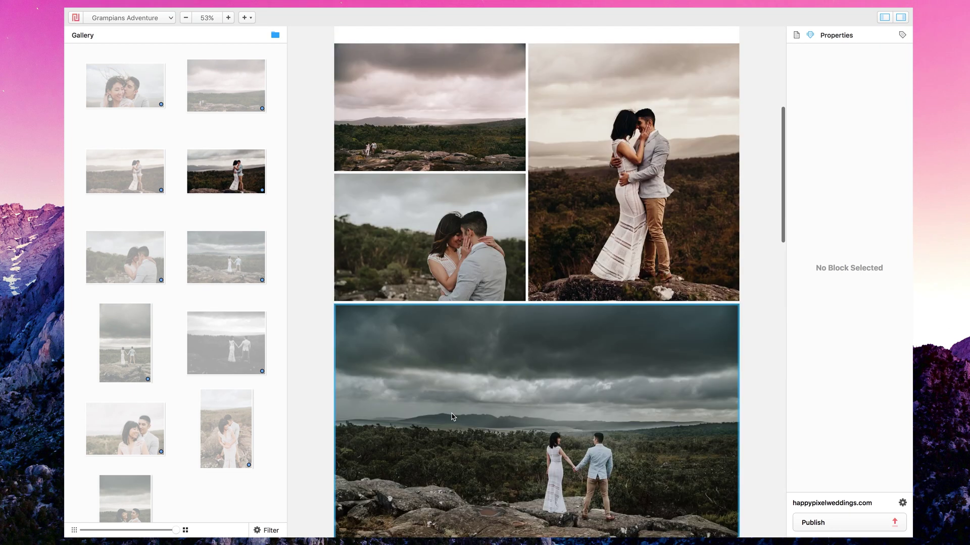
click(796, 35)
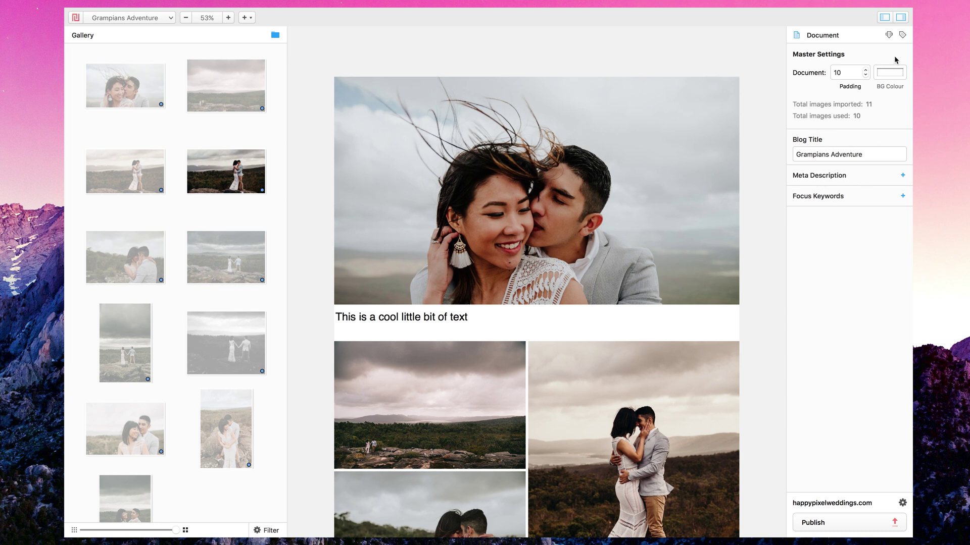
click(905, 34)
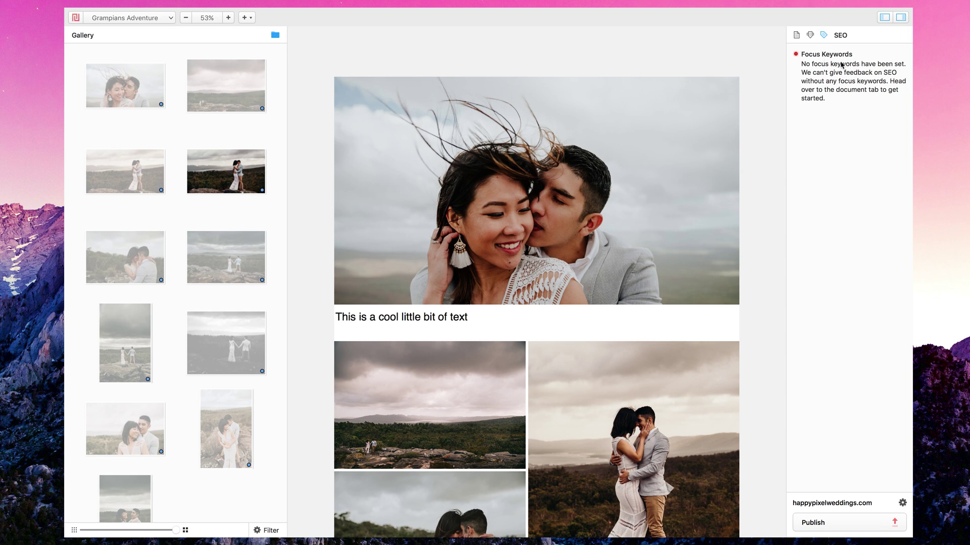
Add the focus keywords grampians, wedding and adventure to the document.
click(797, 35)
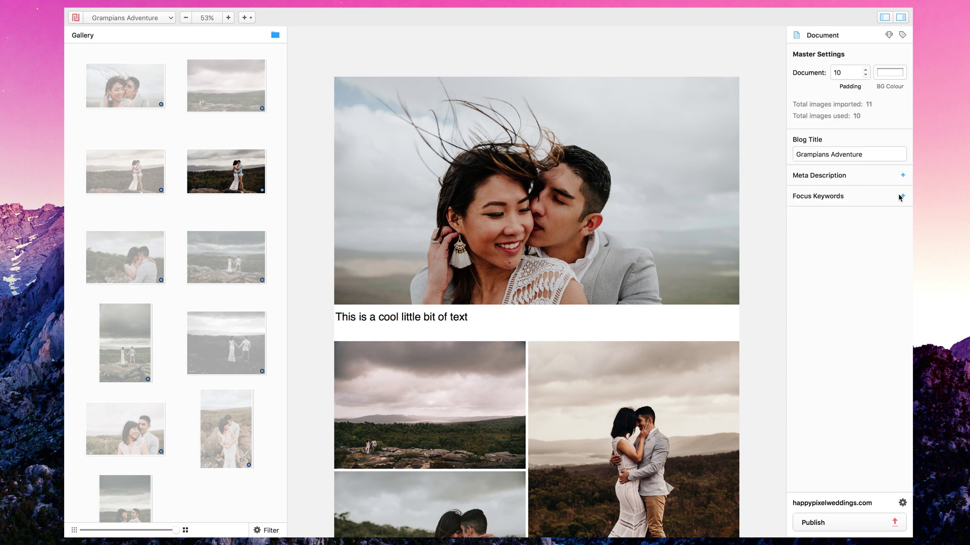
click(900, 197)
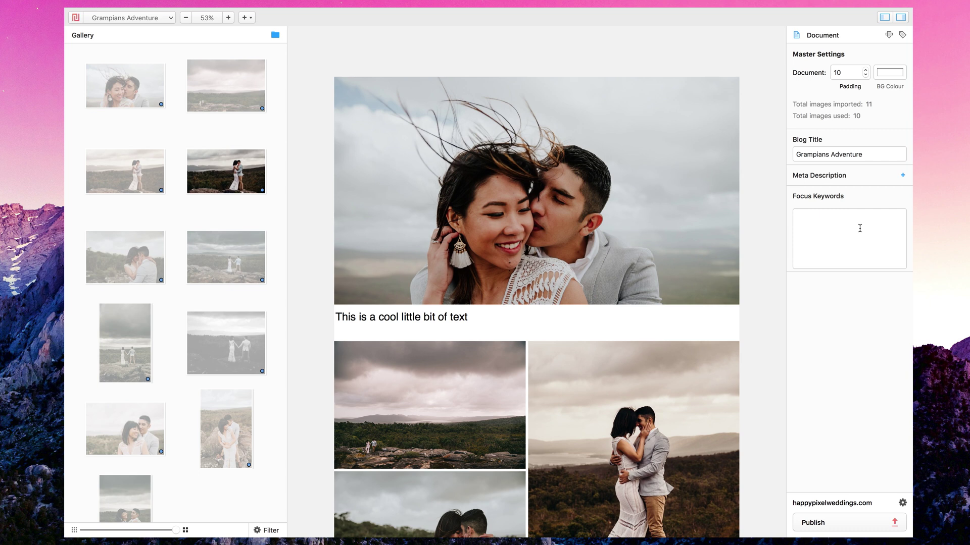
text(grampians)
key(Return)
text(wedding)
key(Return)
text(adventure)
key(Return)
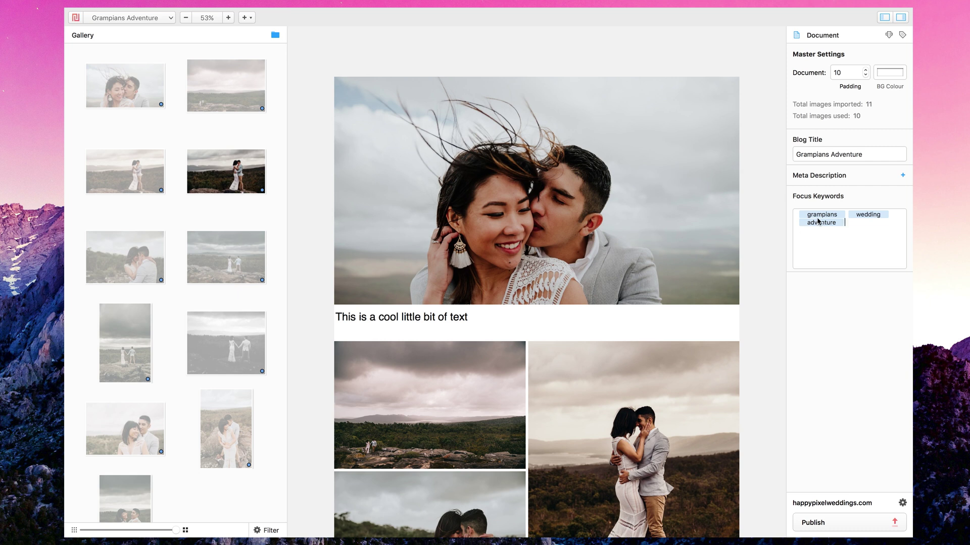
click(837, 244)
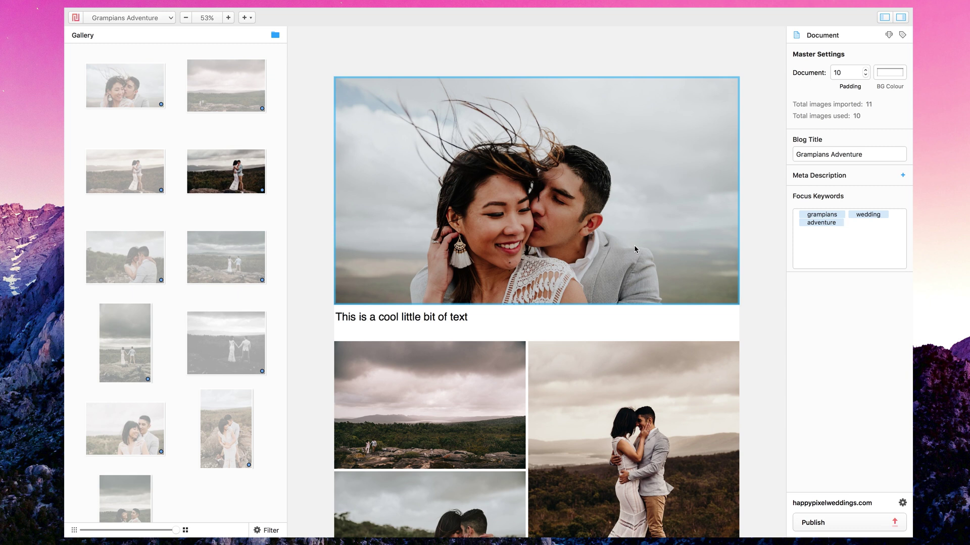
Check the SEO feedback with the focus keywords in place and inspect the text block below the top photo.
scroll(648, 344, down, 2)
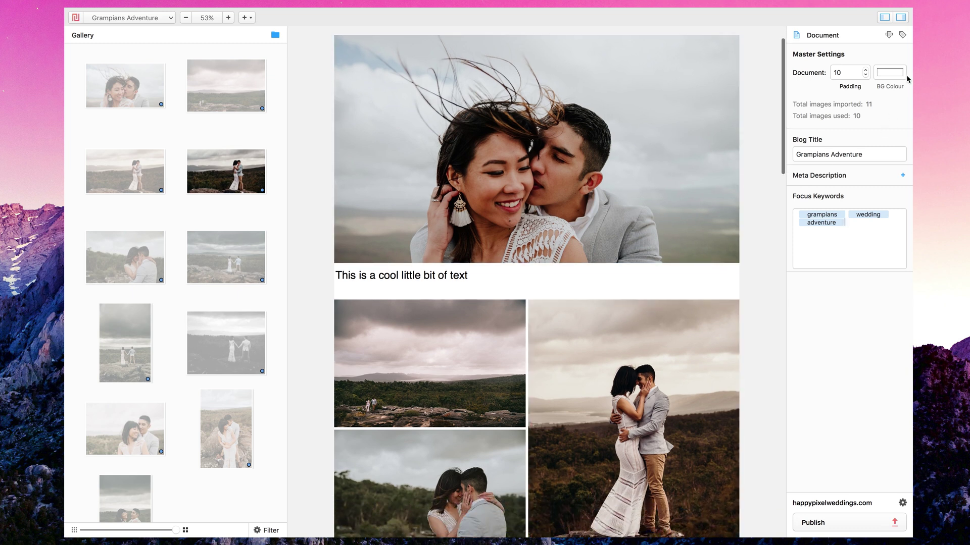
click(902, 35)
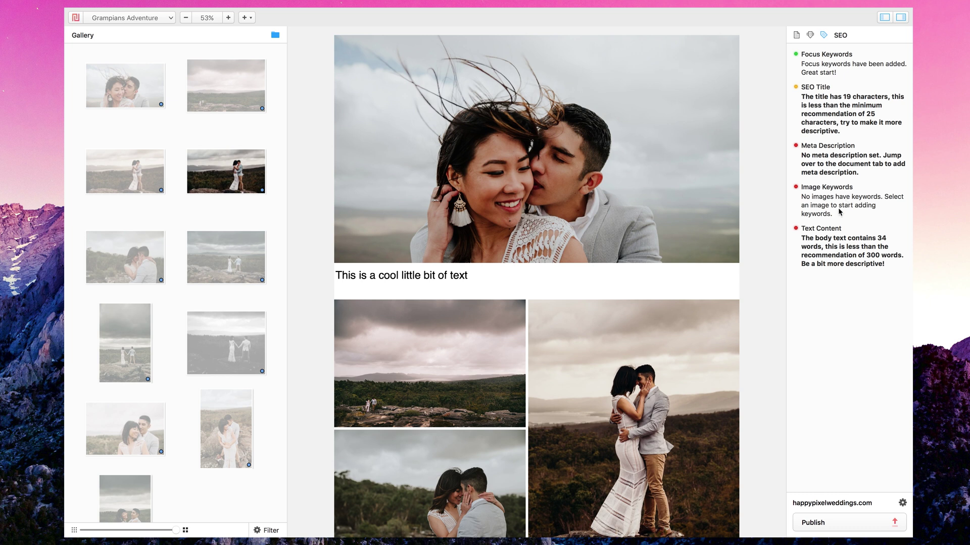
click(432, 277)
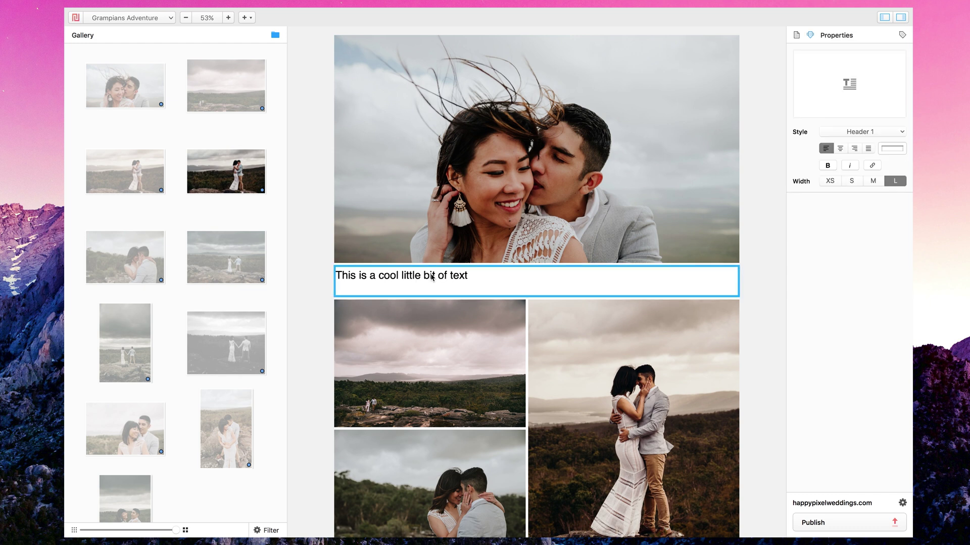
Extend the blog title to Grampians Adventure Wedding and recheck the SEO feedback.
click(794, 36)
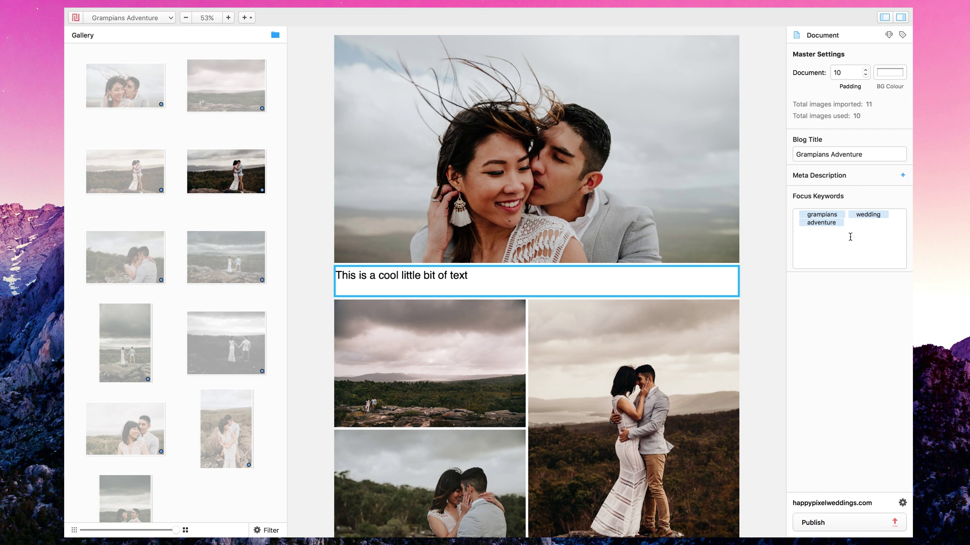
click(877, 151)
text(Wedding)
click(901, 35)
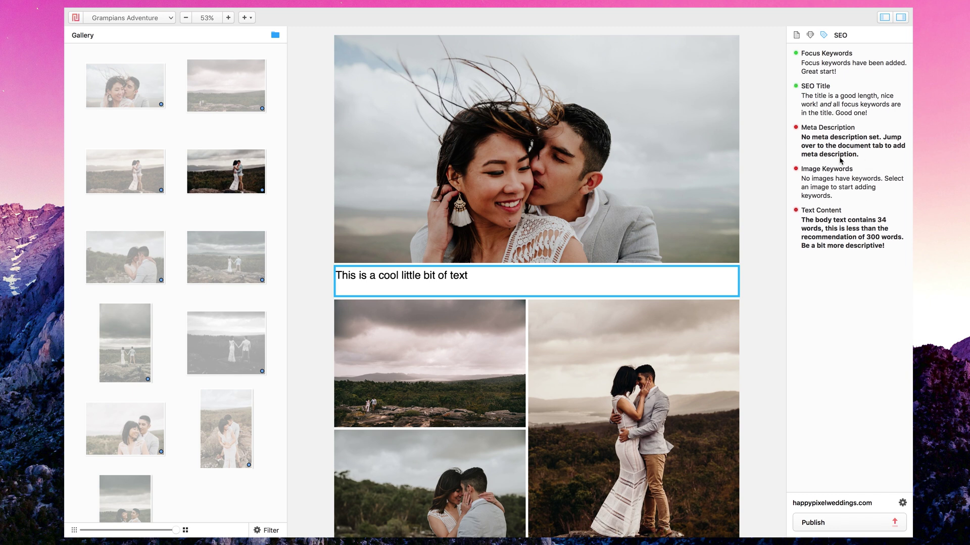
Enter a meta description of the couple's names followed by "Grampians Adventure Wedding", and recheck the SEO feedback.
click(797, 35)
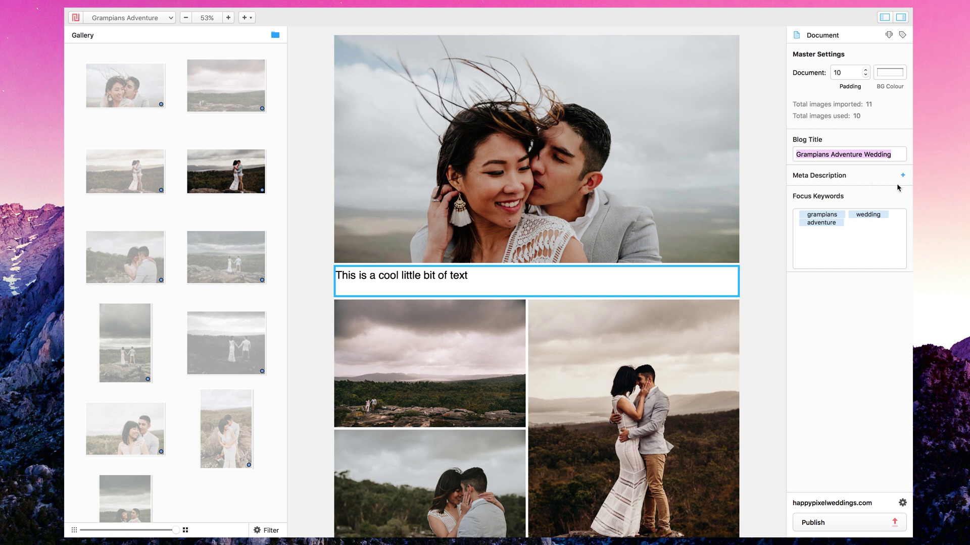
click(902, 176)
click(852, 191)
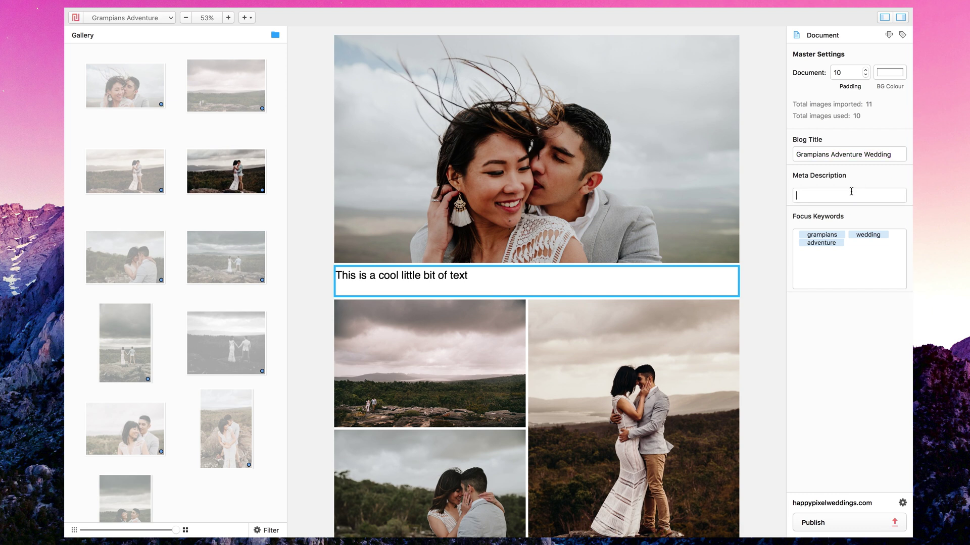
text(Justina & Alejandro)
click(645, 124)
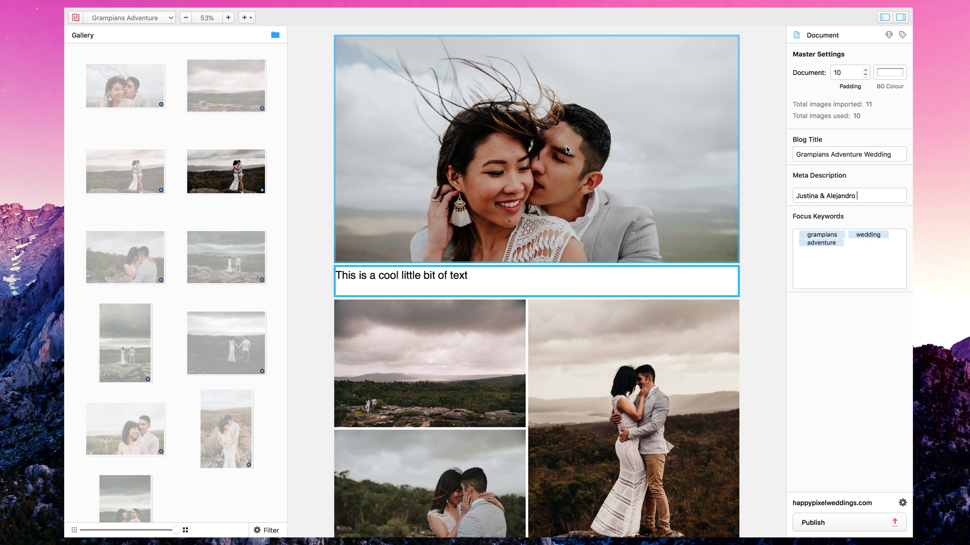
click(747, 187)
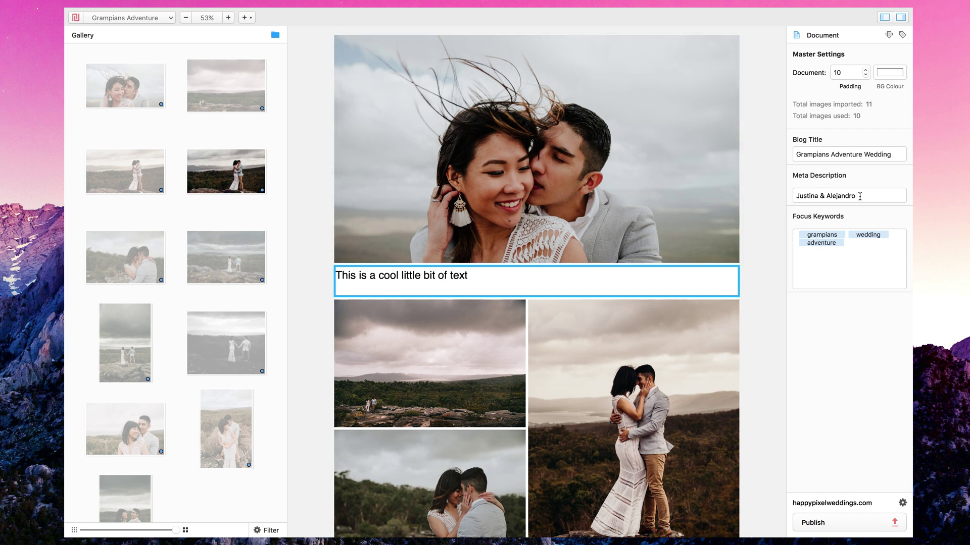
text(Grampians Adventure Wedding)
key(super+a)
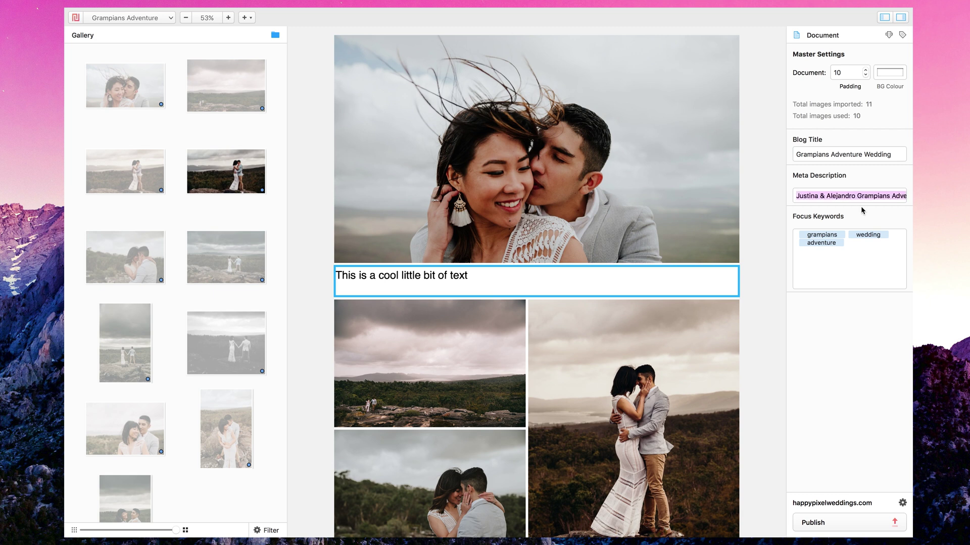
click(902, 35)
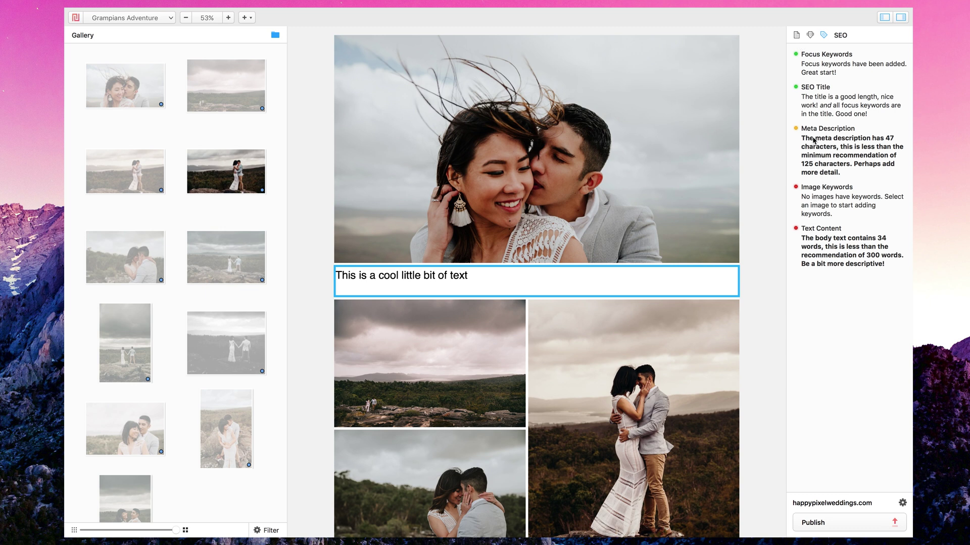
Add the image keywords adventure, grampians and wedding to the windswept close-up at the top of the blog.
click(796, 35)
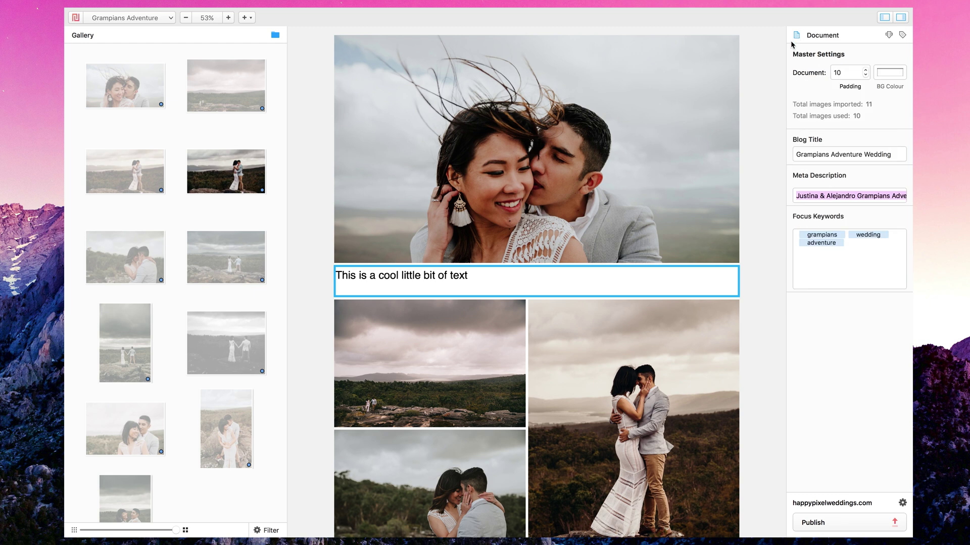
click(601, 347)
click(586, 174)
click(800, 211)
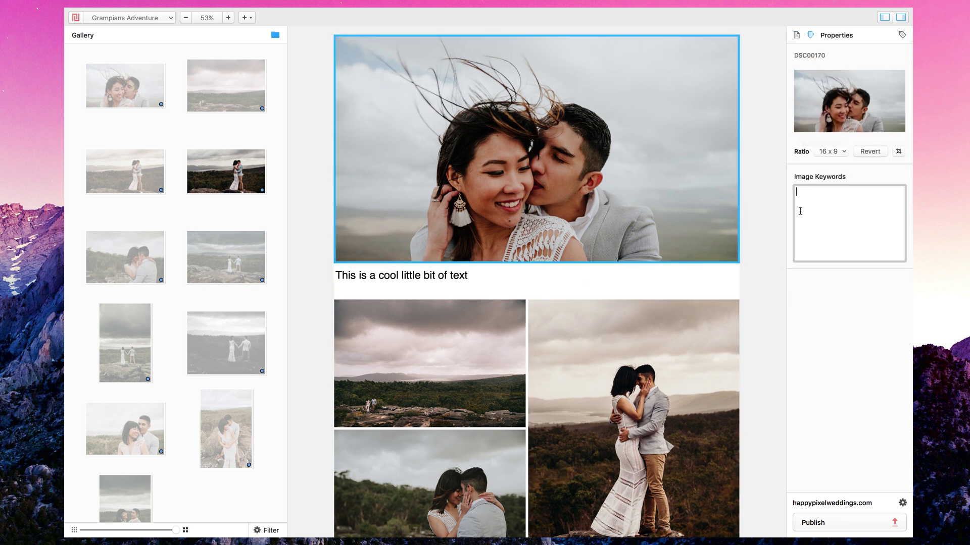
text(adventure)
key(Return)
text(grampians)
key(Return)
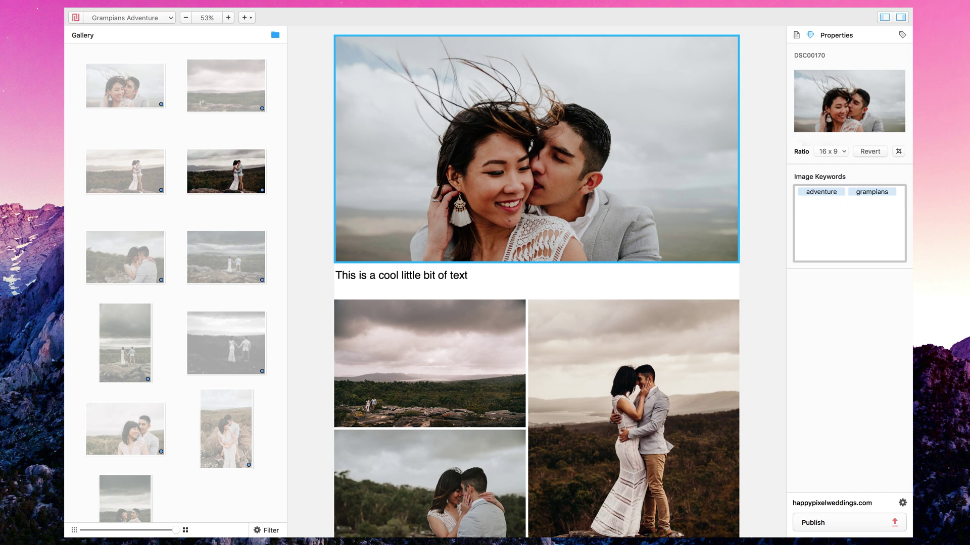
text(wedding)
key(Return)
Copy the top photo's keywords adventure, grampians and wedding to all the other photos in the blog at once.
key(super+a)
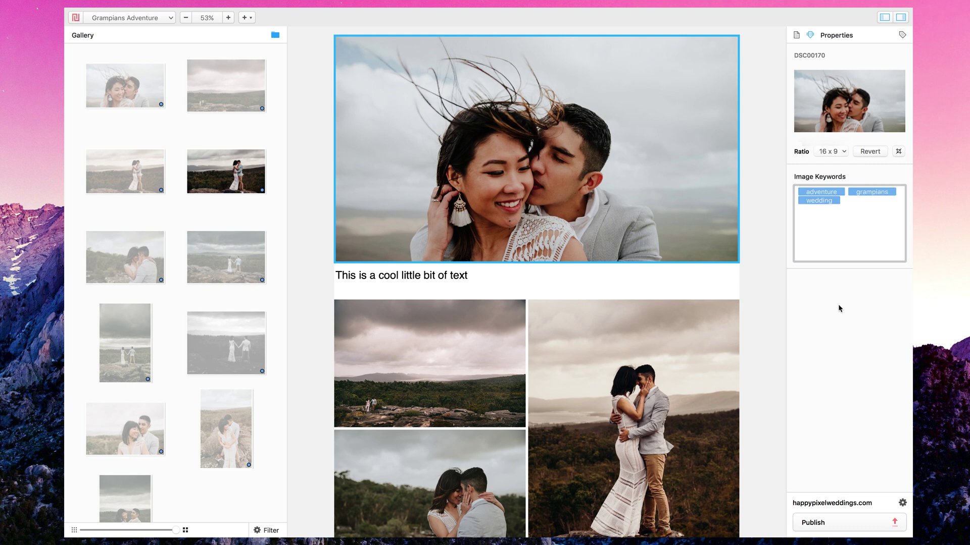
click(486, 329)
scroll(505, 323, down, 3)
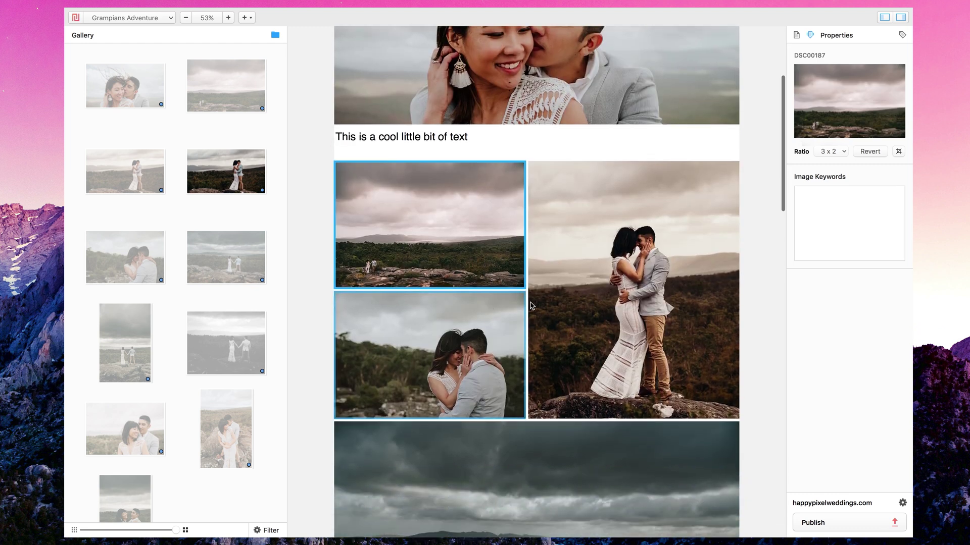
shift+click(472, 343)
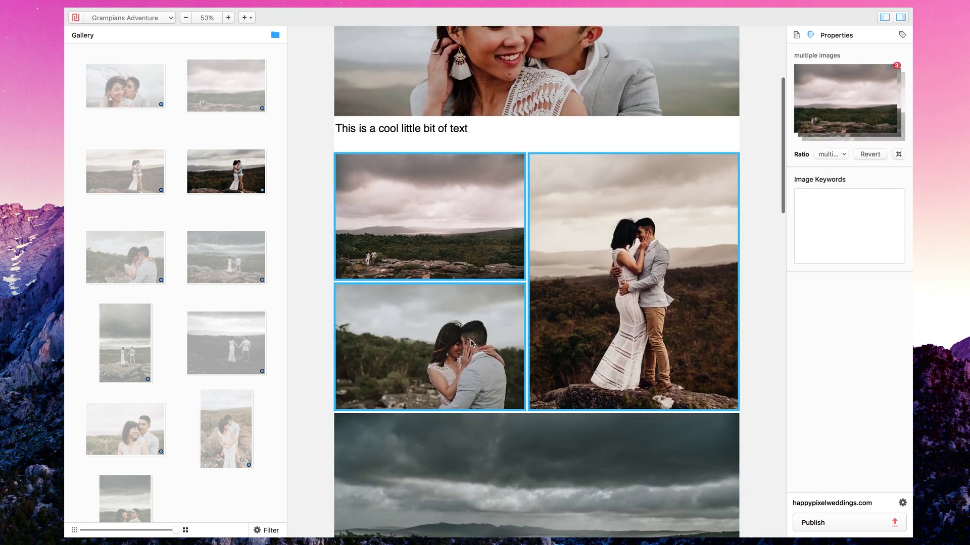
scroll(505, 346, down, 2)
shift+click(572, 378)
scroll(573, 380, down, 2)
scroll(574, 383, down, 5)
shift+click(558, 307)
shift+click(636, 306)
scroll(560, 349, down, 4)
shift+click(559, 350)
shift+click(692, 345)
shift+click(576, 508)
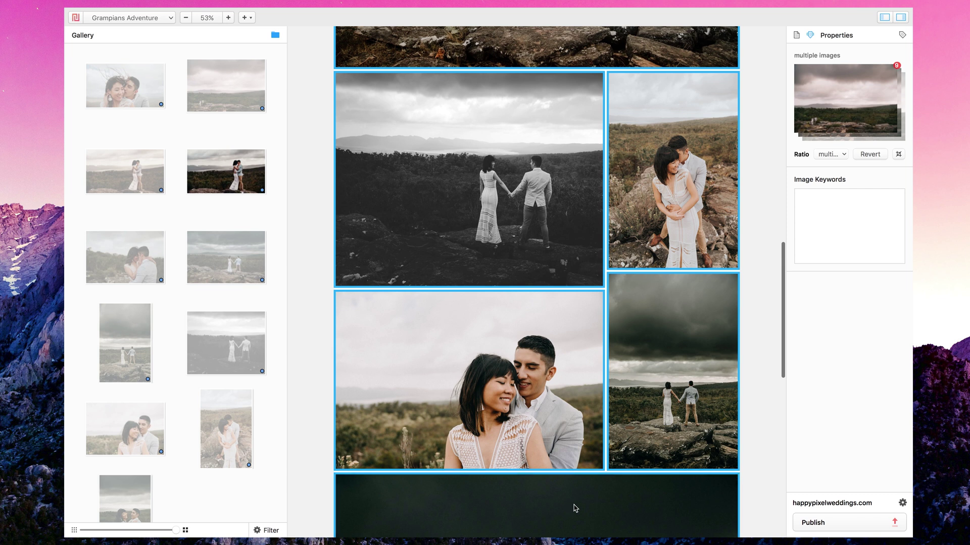
scroll(576, 508, down, 10)
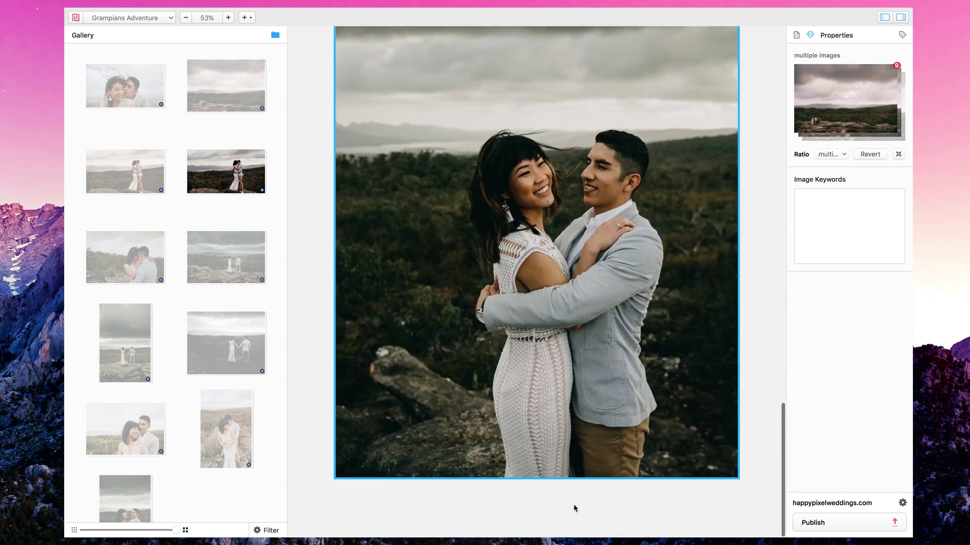
scroll(573, 508, up, 10)
click(837, 226)
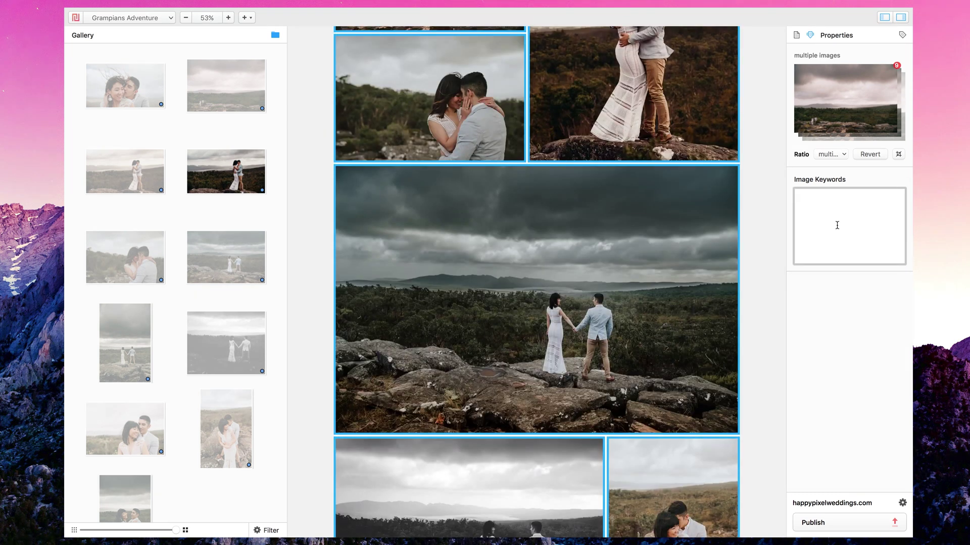
text(adventure grampians wedding)
key(super+a)
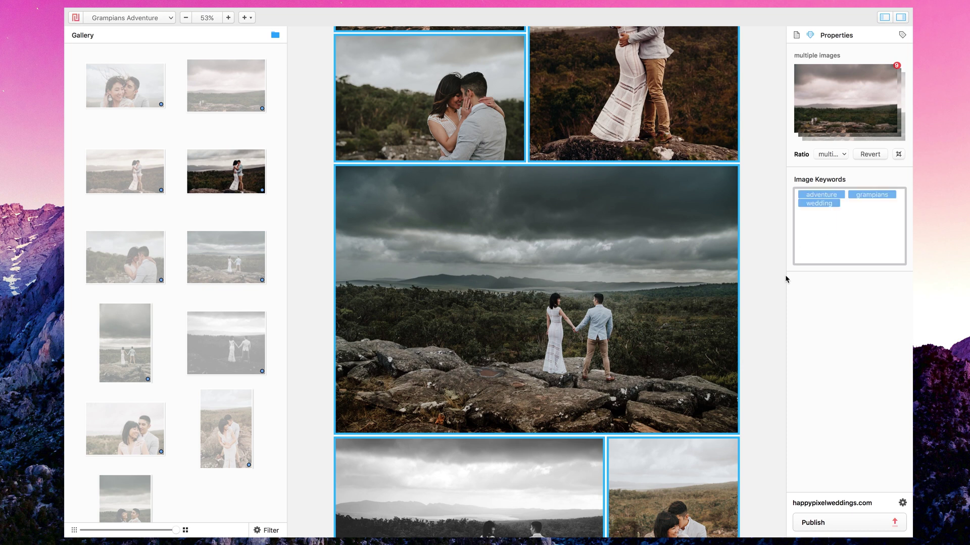
click(778, 307)
Recheck the SEO feedback for the blog and return to the document settings.
scroll(663, 265, up, 8)
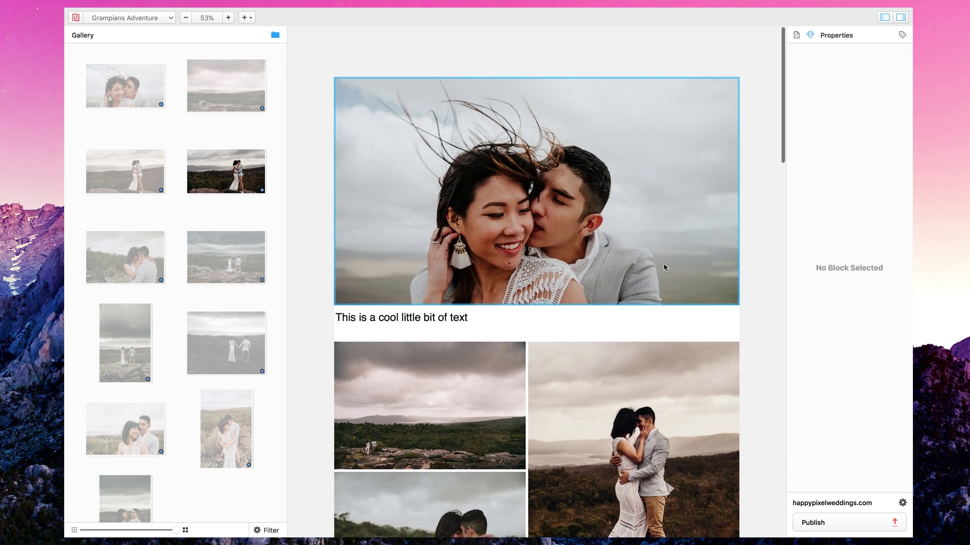
click(902, 34)
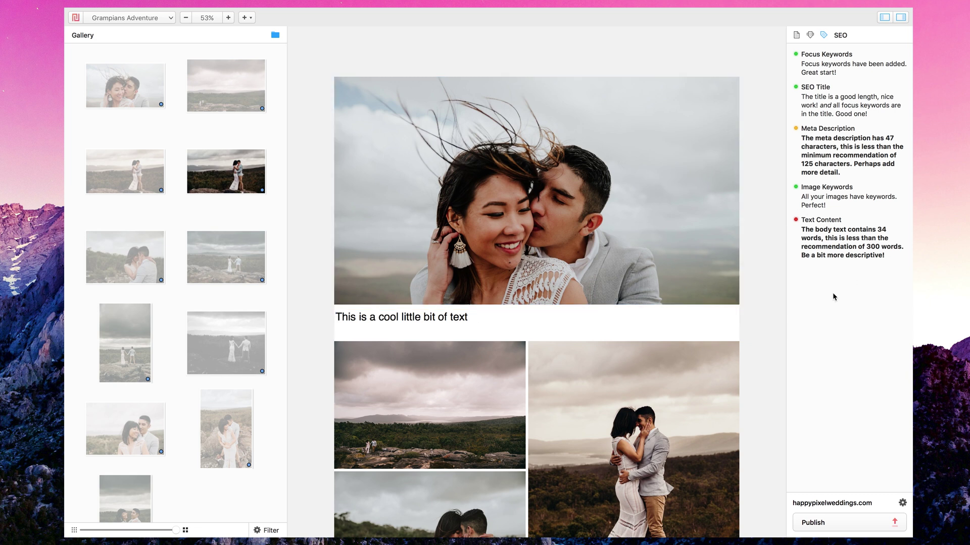
click(796, 35)
Look over the whole blog layout from the windswept close-up to the last photo.
scroll(483, 178, down, 10)
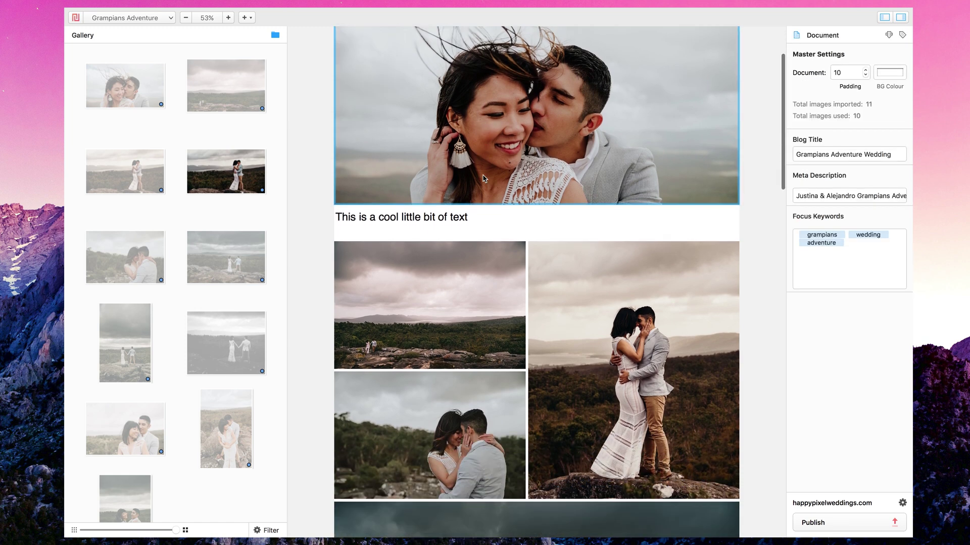
scroll(483, 178, down, 5)
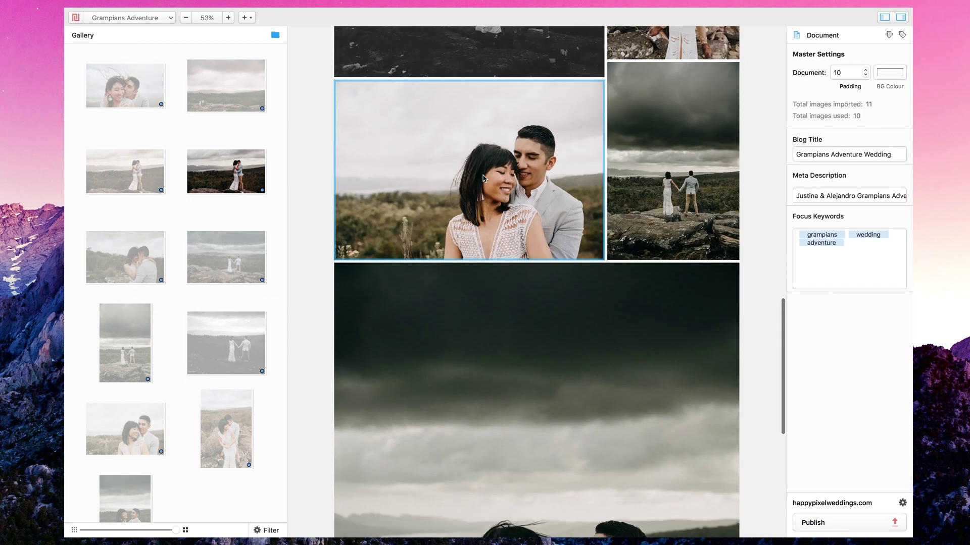
scroll(482, 178, up, 15)
scroll(482, 177, down, 10)
scroll(483, 178, up, 6)
scroll(483, 178, up, 5)
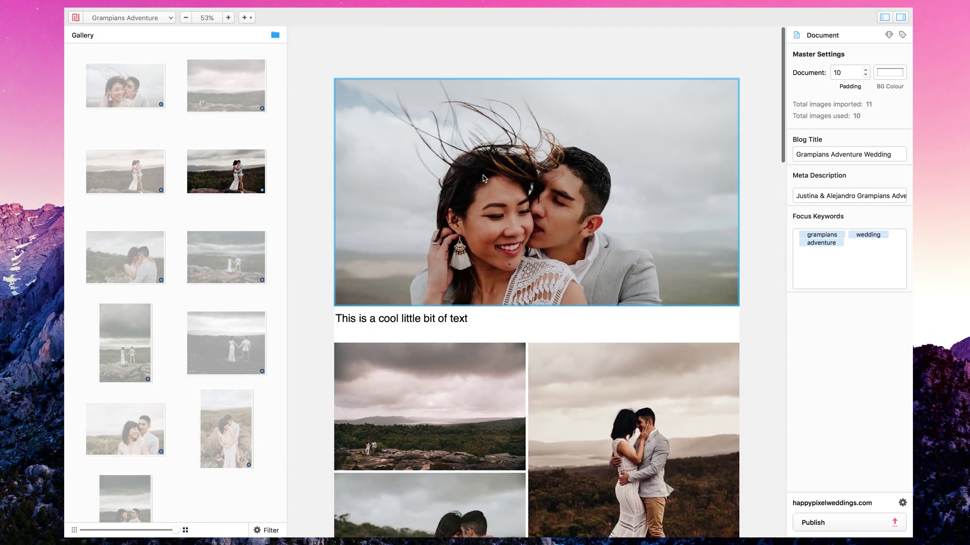
scroll(482, 174, down, 10)
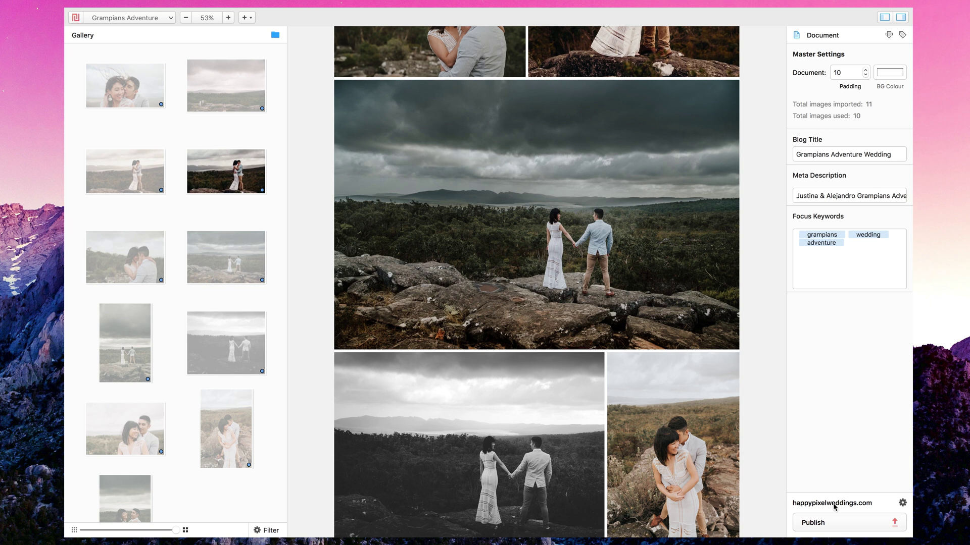
Publish the Grampians Adventure blog and copy its link.
click(899, 527)
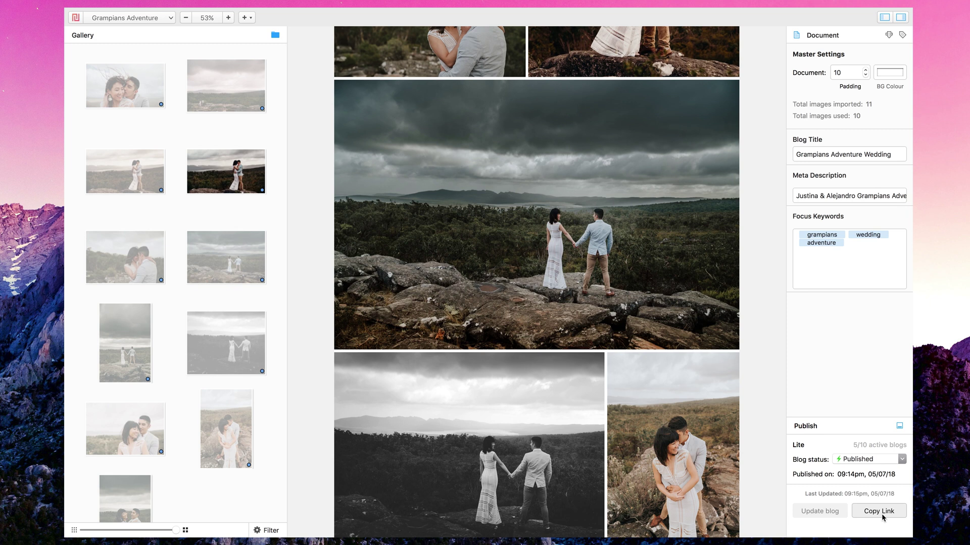
click(881, 511)
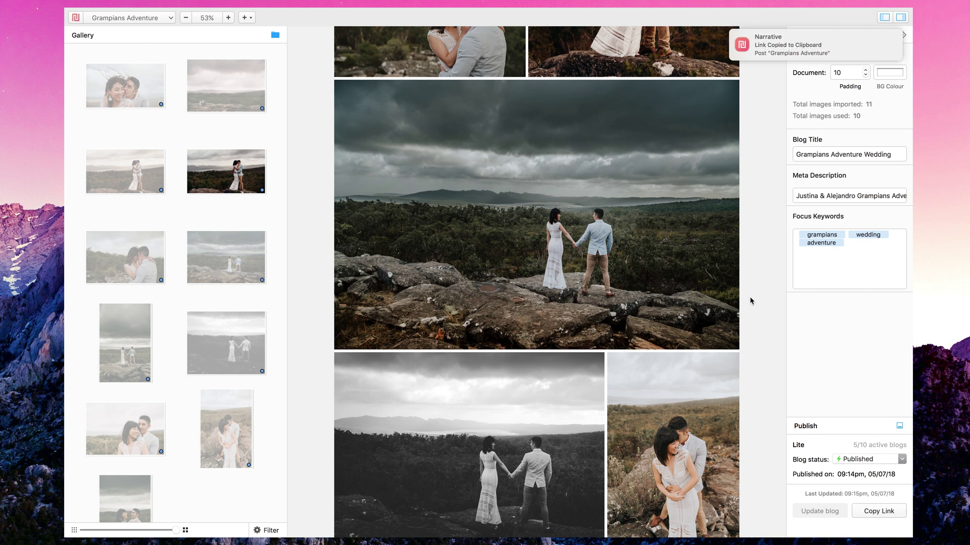
Switch to Chrome and open the Grampians Elopement post on the Squarespace site for editing.
key(ctrl+Left)
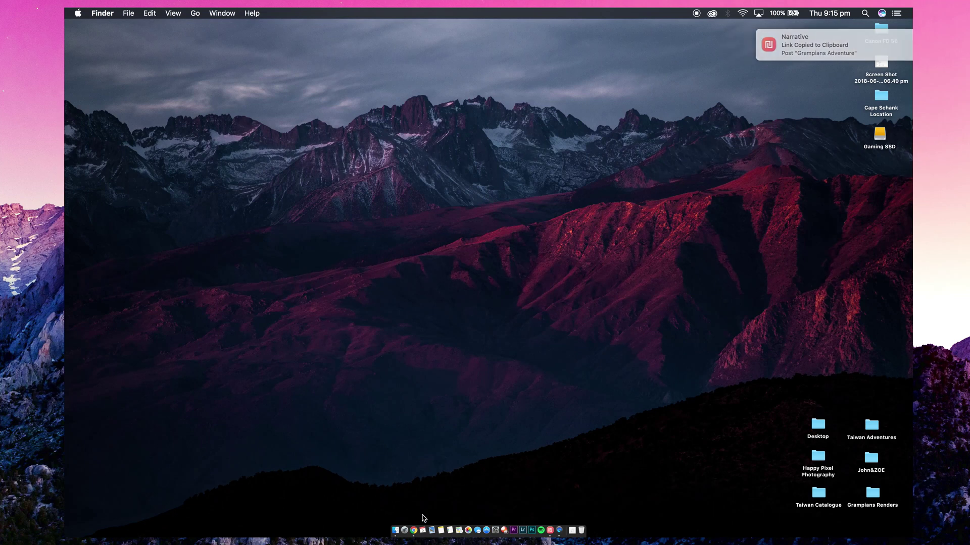
click(414, 531)
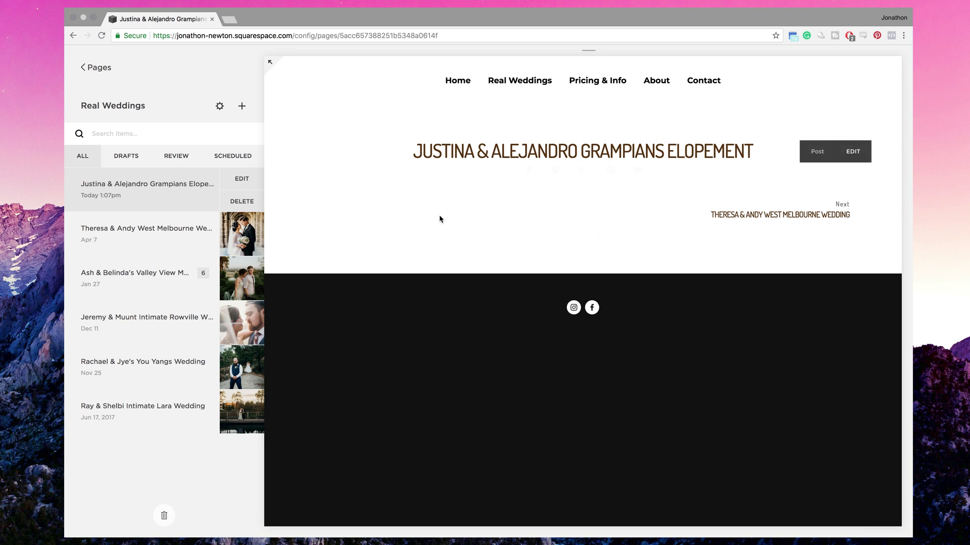
click(855, 152)
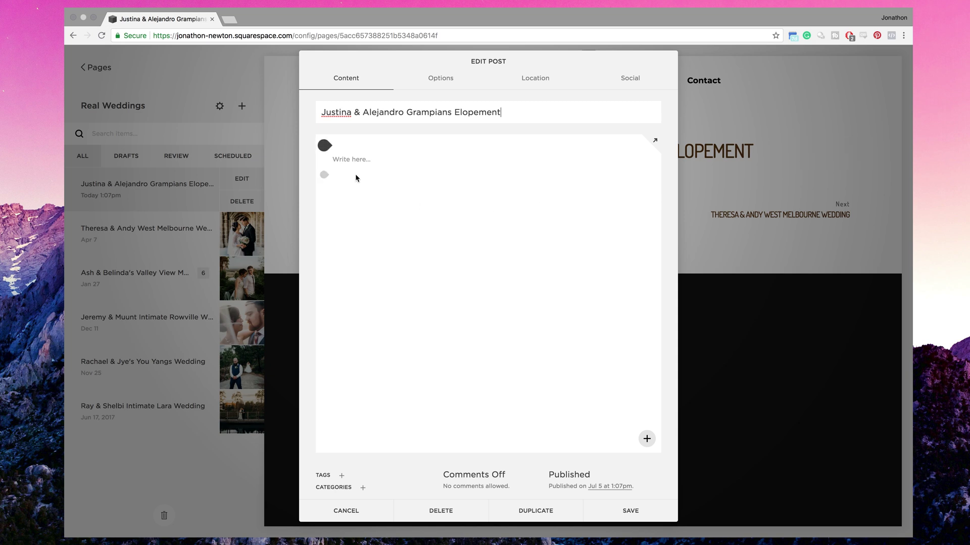
Add a Code content block to the body of the post.
click(372, 228)
click(647, 439)
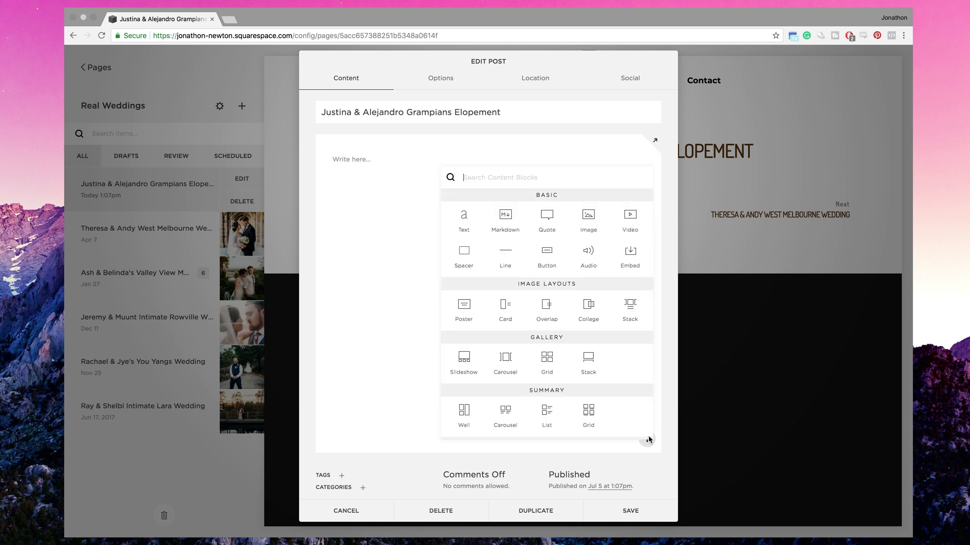
scroll(605, 337, down, 3)
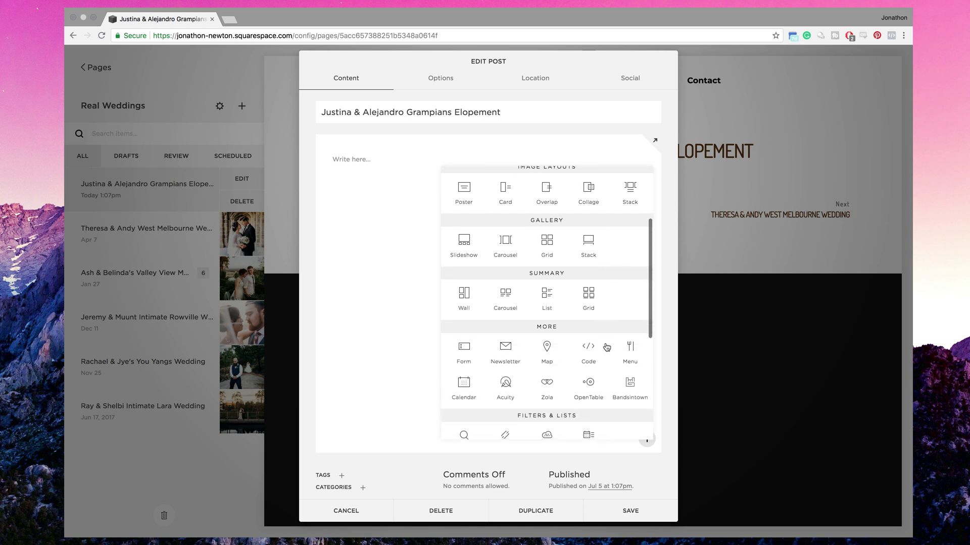
click(587, 352)
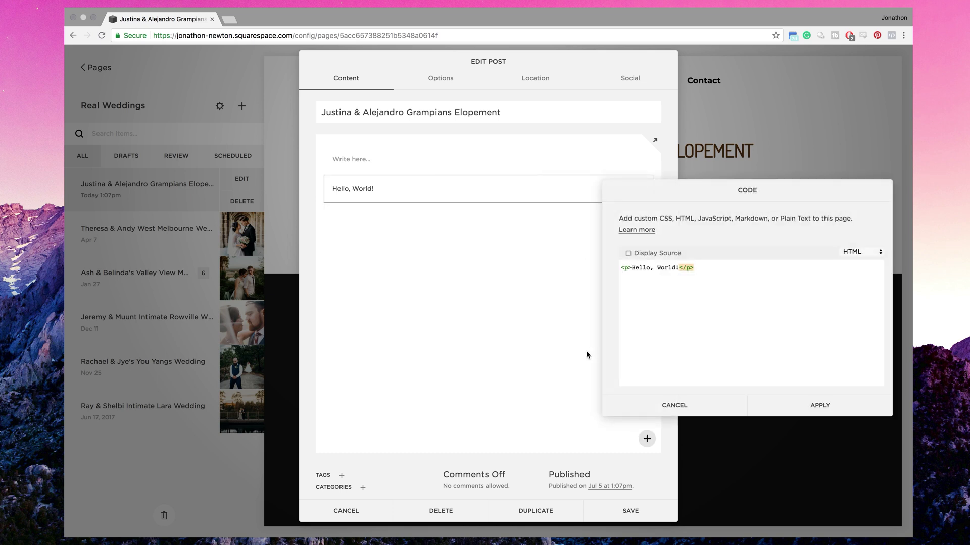
Replace the block's default HTML with the copied Narrative embed code and apply it.
click(744, 279)
key(super+a)
key(BackSpace)
text(<div id="nar_root_f9c566dc-e49e-4dcd-9e78-a42c1d952f9e" style="background-repeat:no-repeat;height:1000px;border:2px solid #DADADA;background-position:center center;background-size: contain;background-image:url('https://content1.getnarrativeapp.com/narrative_prep_image.png')"><script type="text/javascript" src="https://service.getnarrativeapp.com/core/embed/f9c566dc-e49e-4dcd-9e78-a42c1d952f9e.js"> </script></div>)
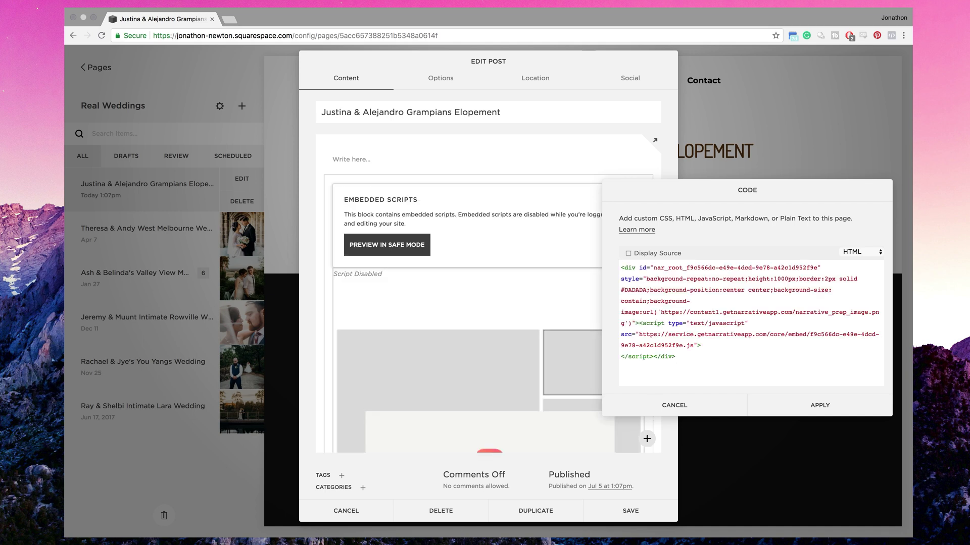
click(813, 404)
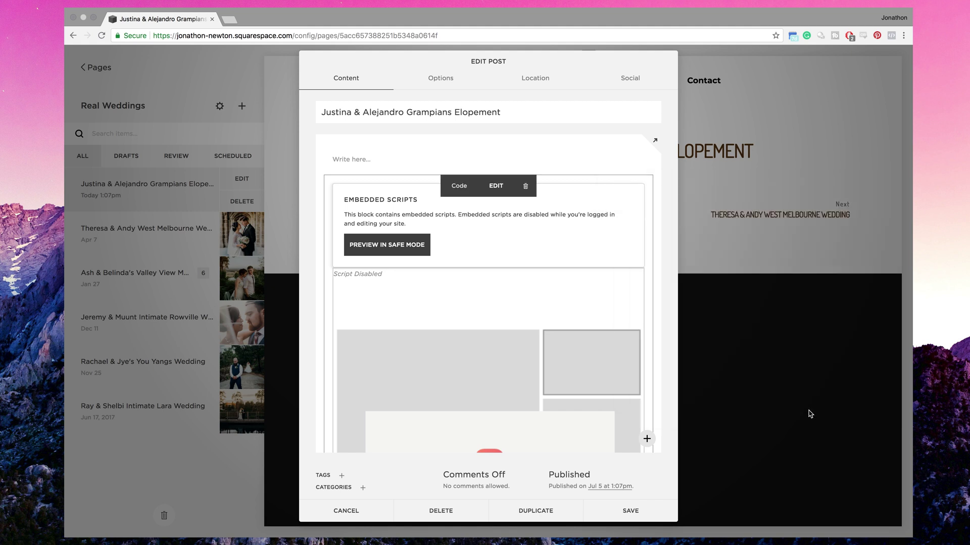
Check the embedded Narrative placeholder in the post body and save the post.
scroll(494, 319, down, 5)
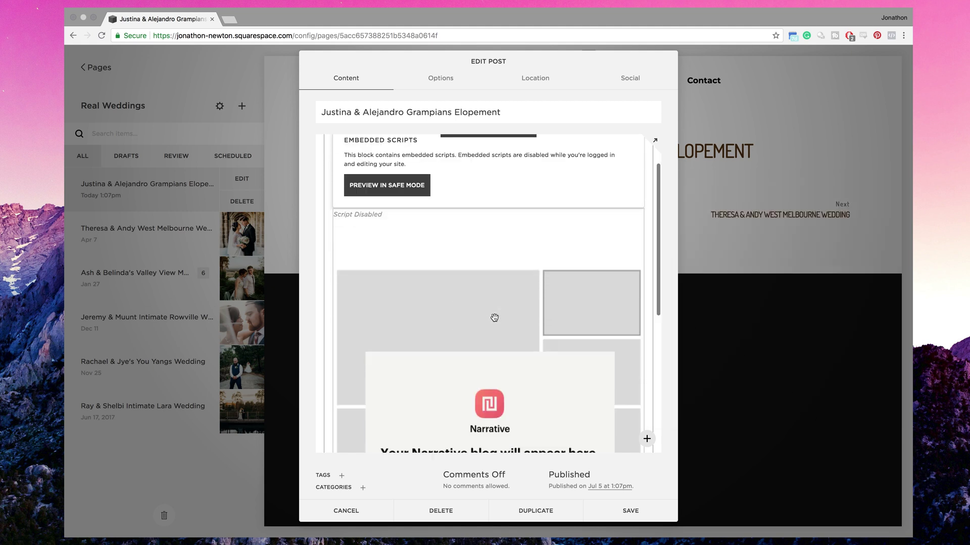
scroll(494, 318, up, 5)
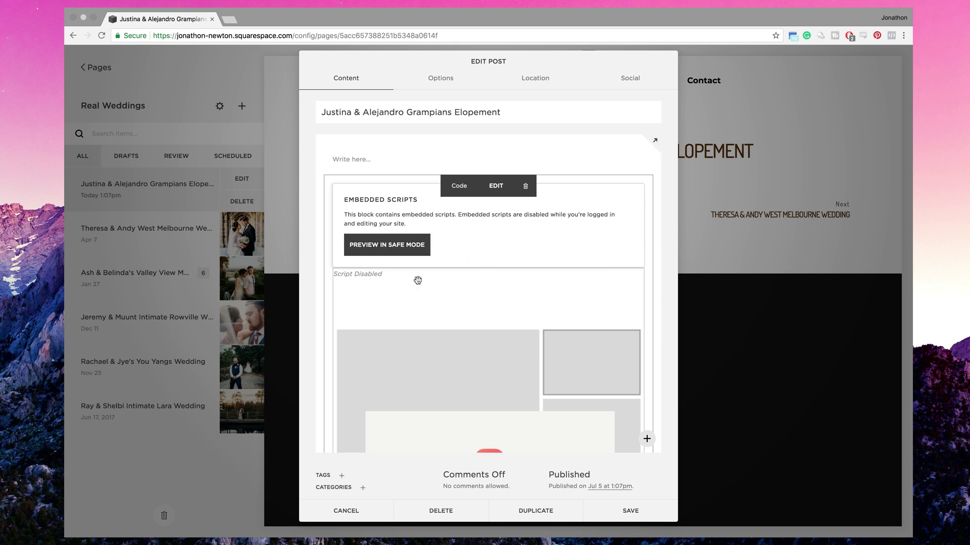
scroll(418, 280, down, 2)
scroll(417, 280, up, 2)
click(632, 512)
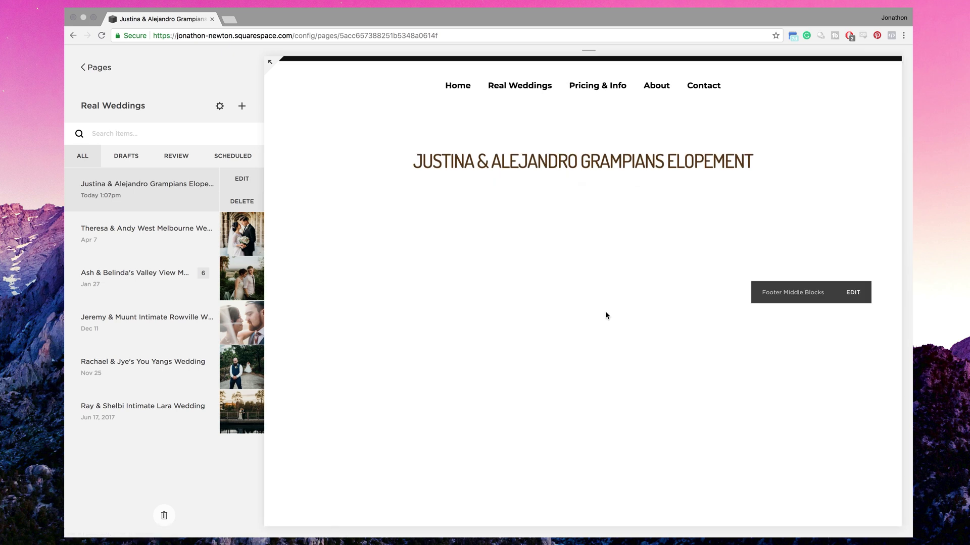
Open happypixelweddings.com in a new browser tab and go to the Grampians Elopement post under Real Weddings.
click(228, 20)
text(ha)
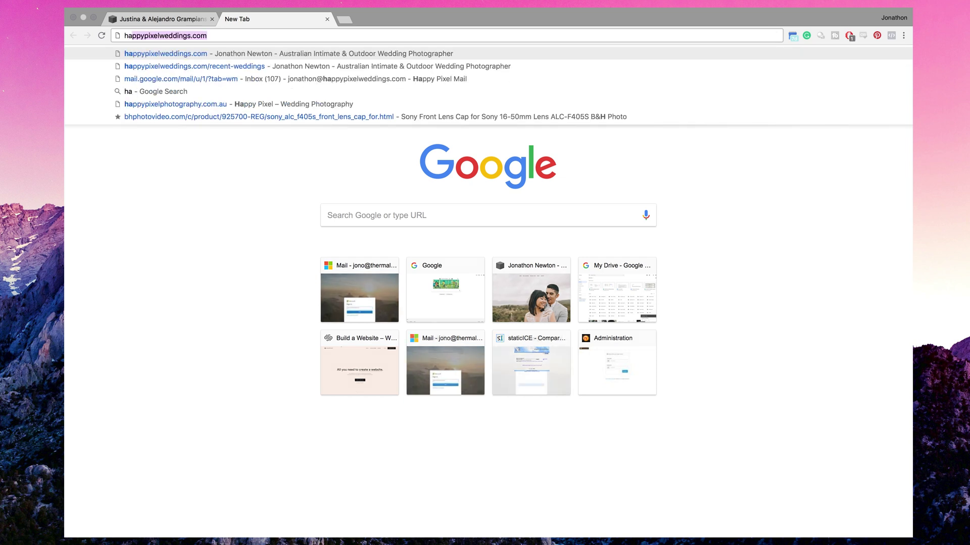
text(ppy)
key(Return)
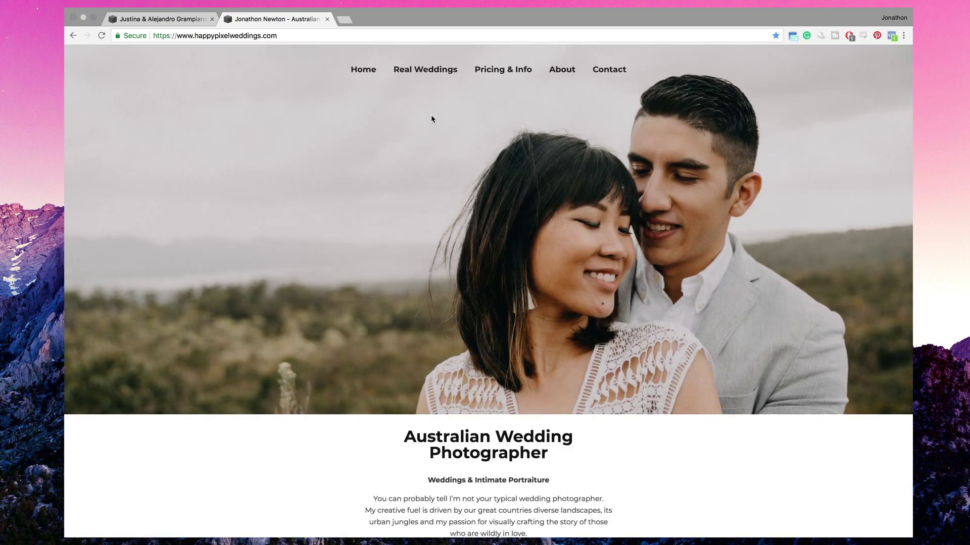
click(417, 73)
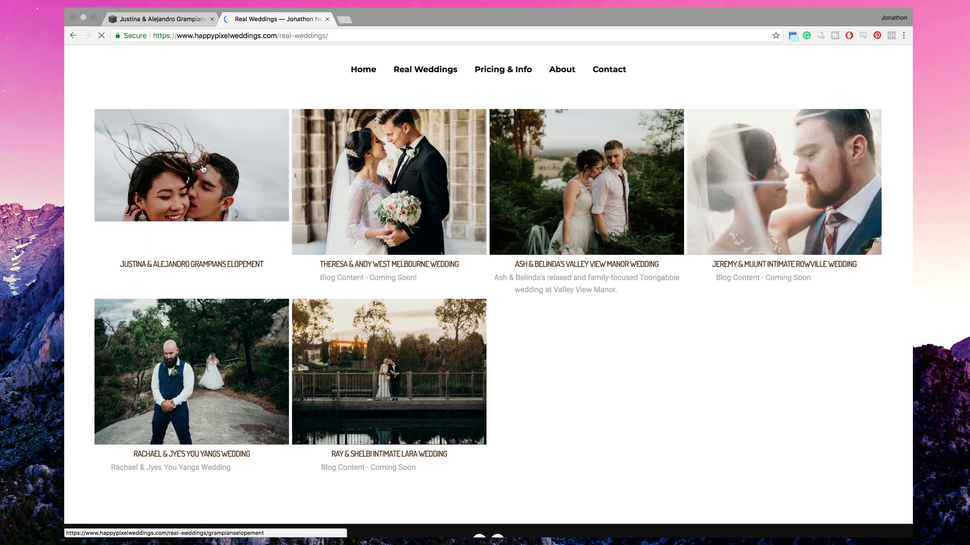
click(245, 131)
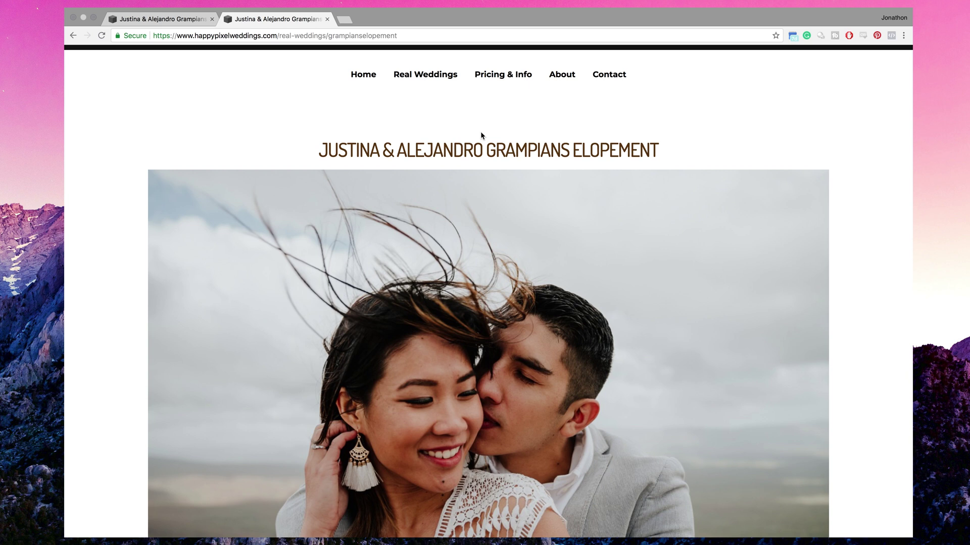
Review the embedded photo layout on the live Grampians Elopement page.
scroll(481, 133, down, 5)
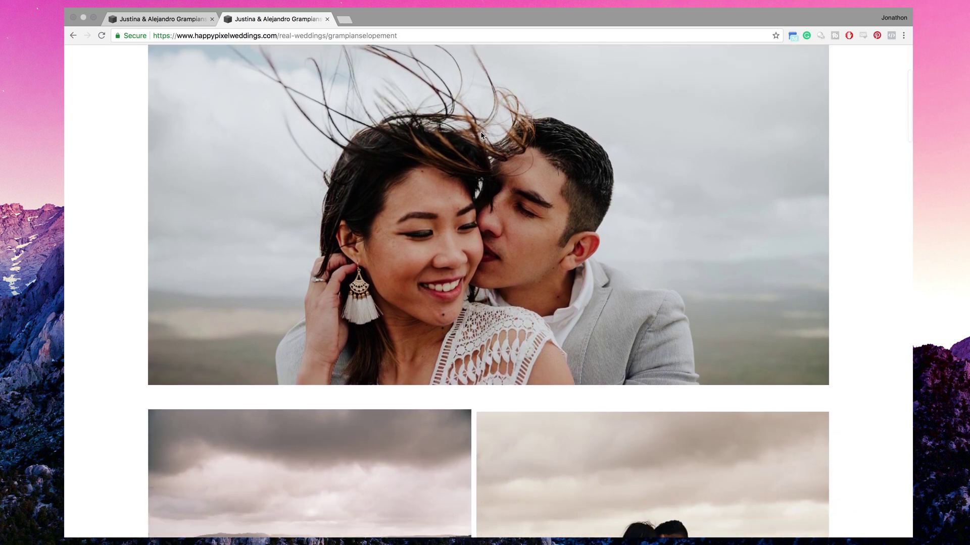
scroll(480, 136, down, 5)
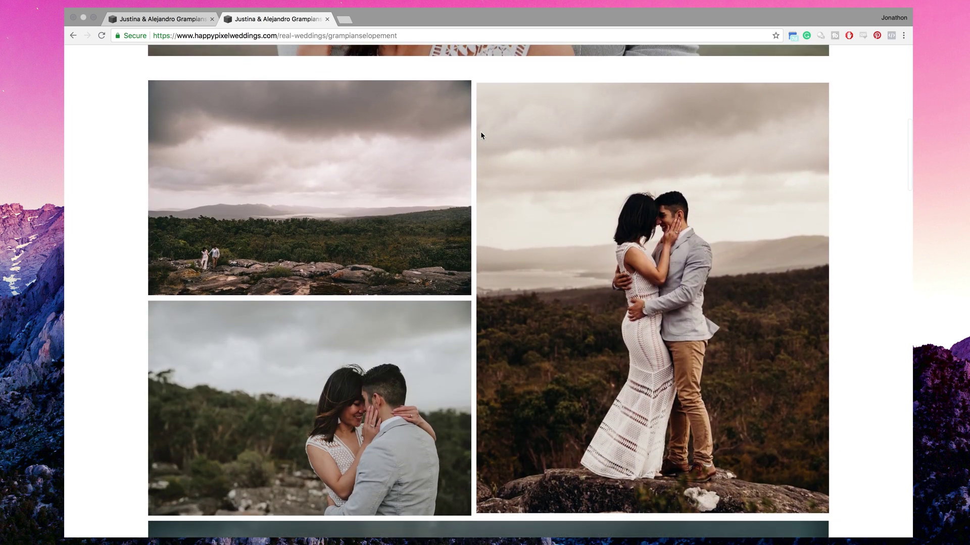
scroll(481, 135, up, 2)
scroll(480, 136, up, 2)
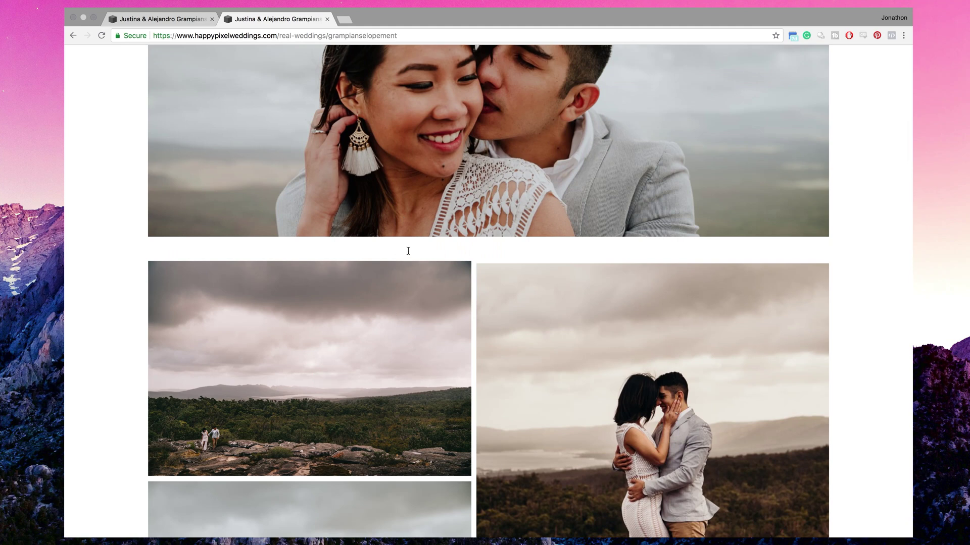
scroll(521, 144, up, 3)
scroll(521, 144, down, 2)
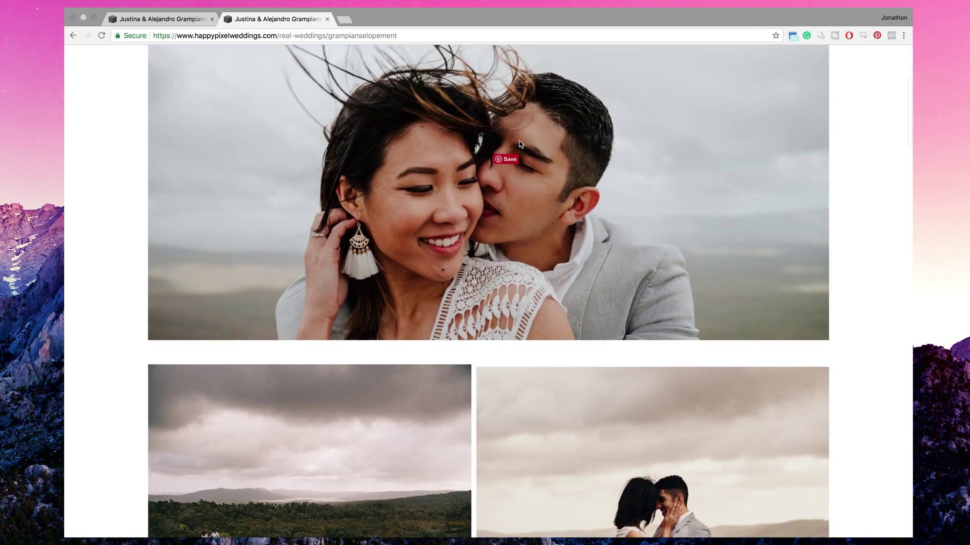
scroll(521, 144, down, 13)
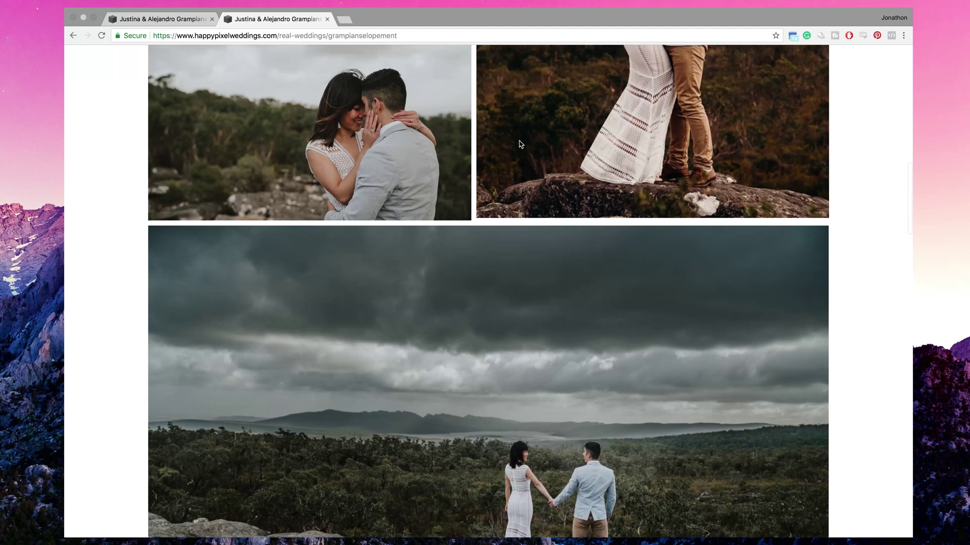
Examine how the embedded photo rows are laid out from the opening image to the end of the live Grampians Elopement post.
scroll(521, 144, down, 11)
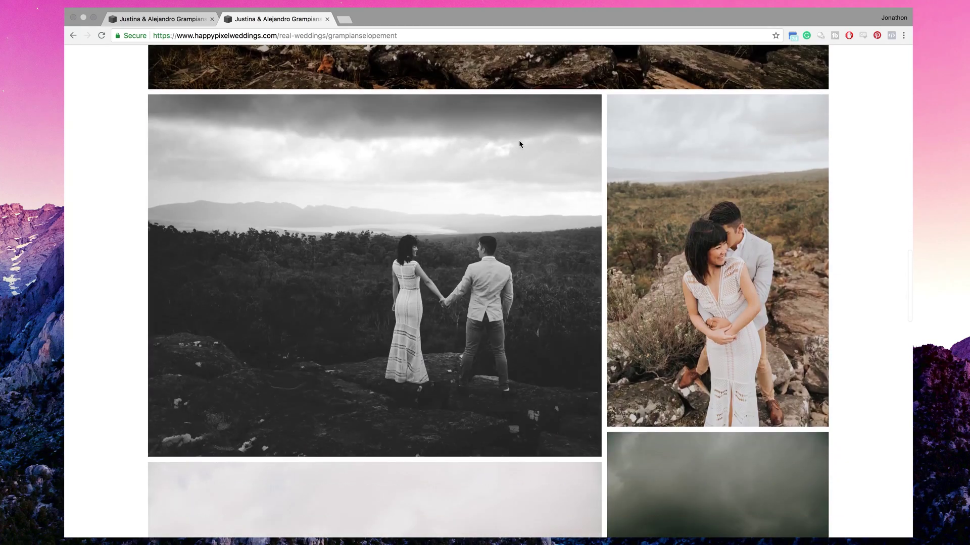
scroll(520, 144, down, 10)
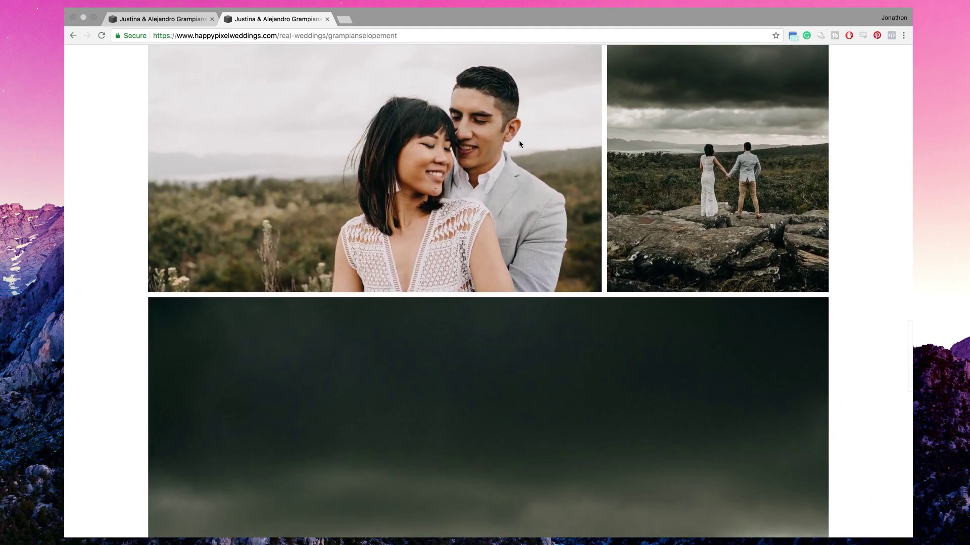
scroll(519, 144, down, 7)
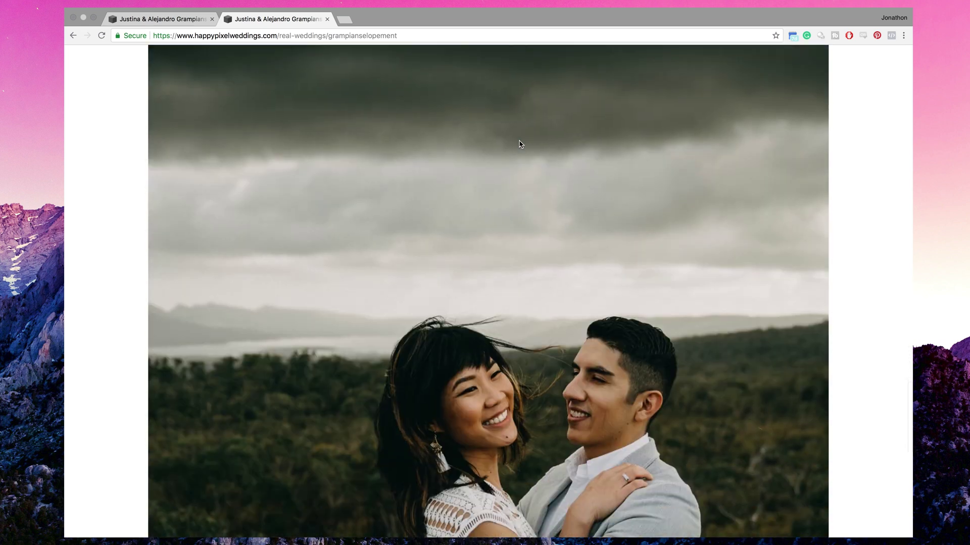
scroll(519, 144, down, 12)
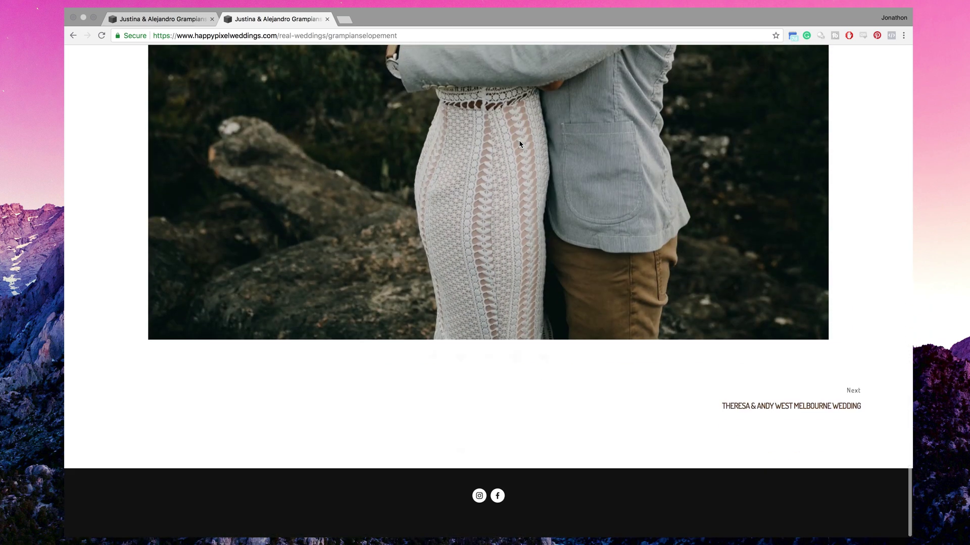
scroll(520, 144, up, 20)
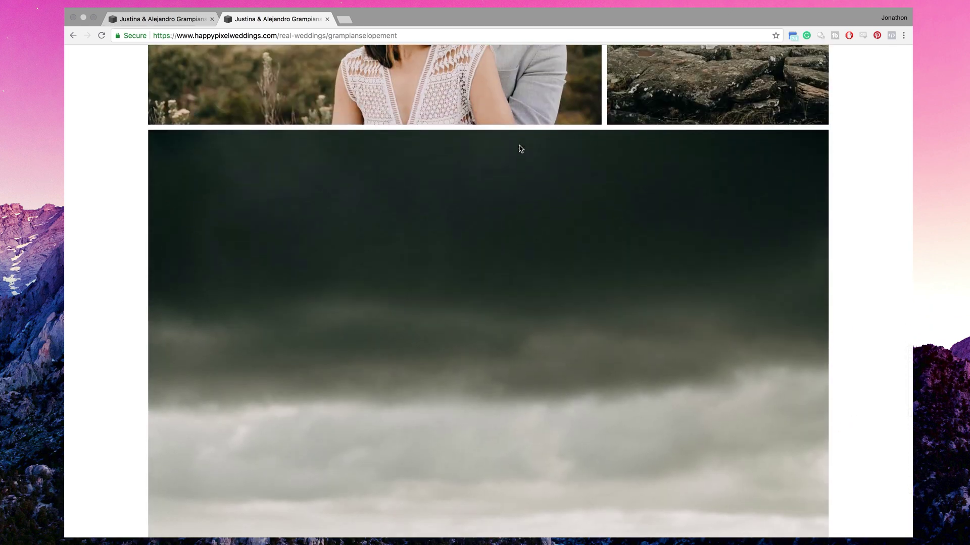
scroll(520, 148, up, 15)
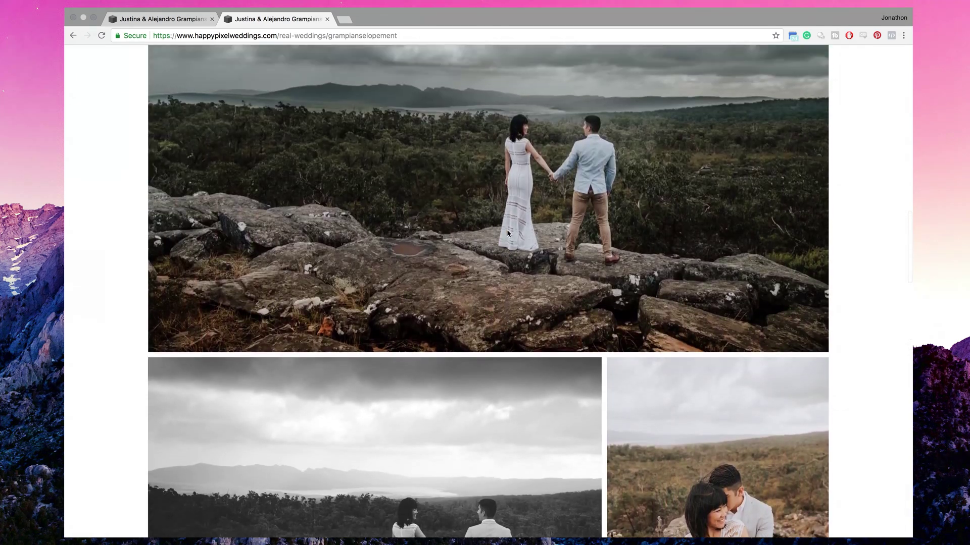
scroll(508, 234, up, 10)
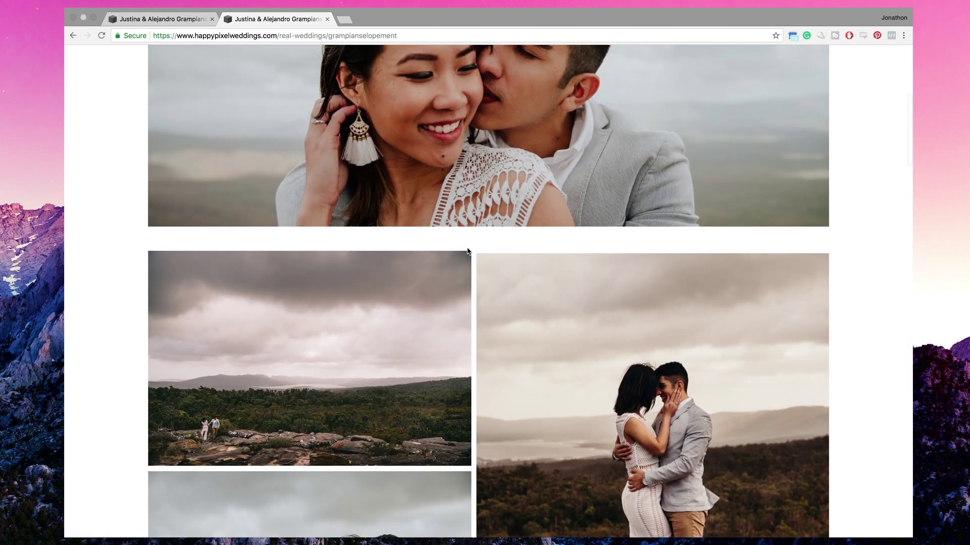
scroll(455, 282, down, 6)
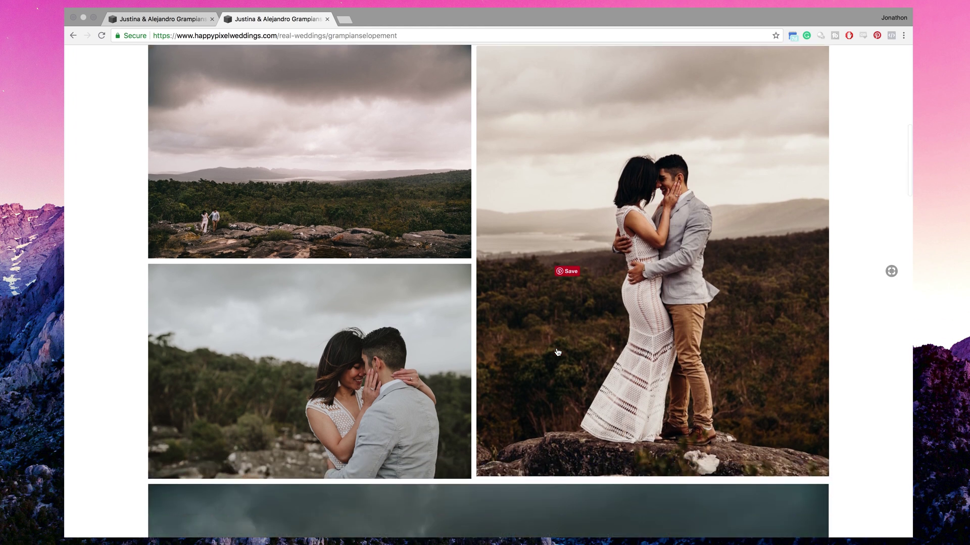
scroll(537, 320, down, 8)
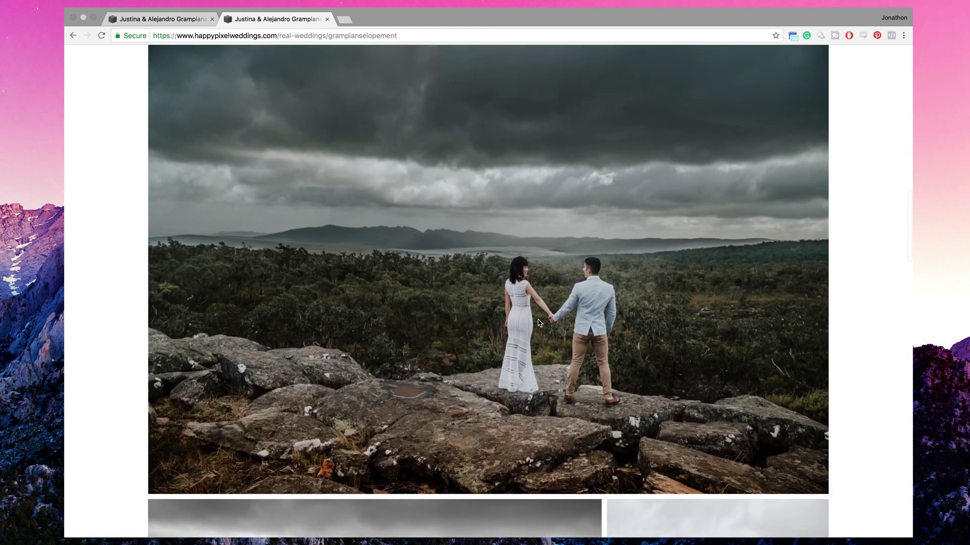
scroll(538, 323, down, 7)
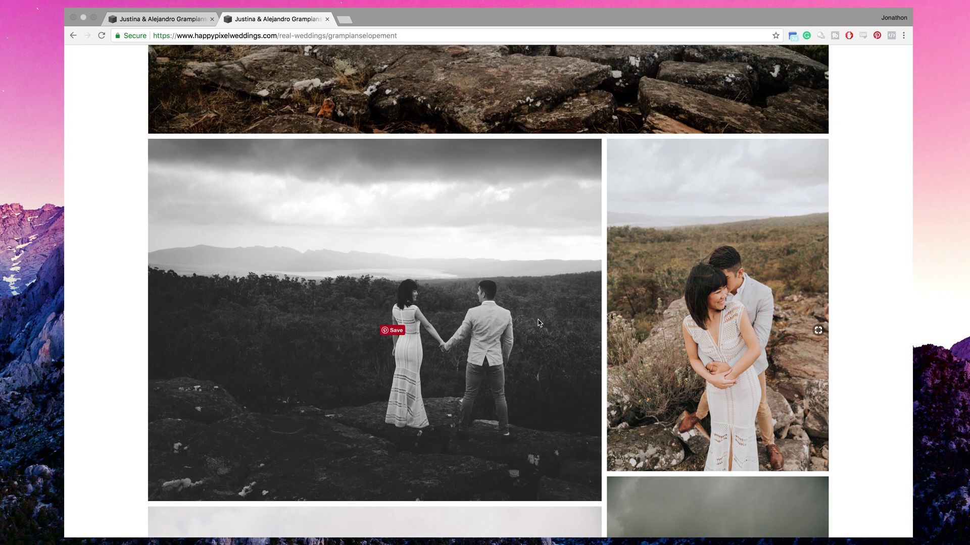
scroll(538, 320, up, 18)
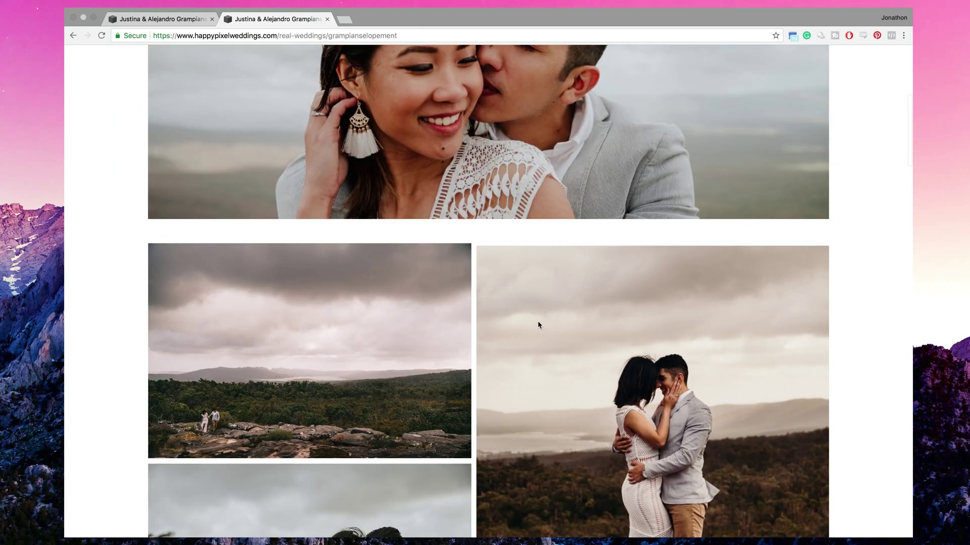
scroll(537, 324, up, 6)
scroll(538, 324, down, 14)
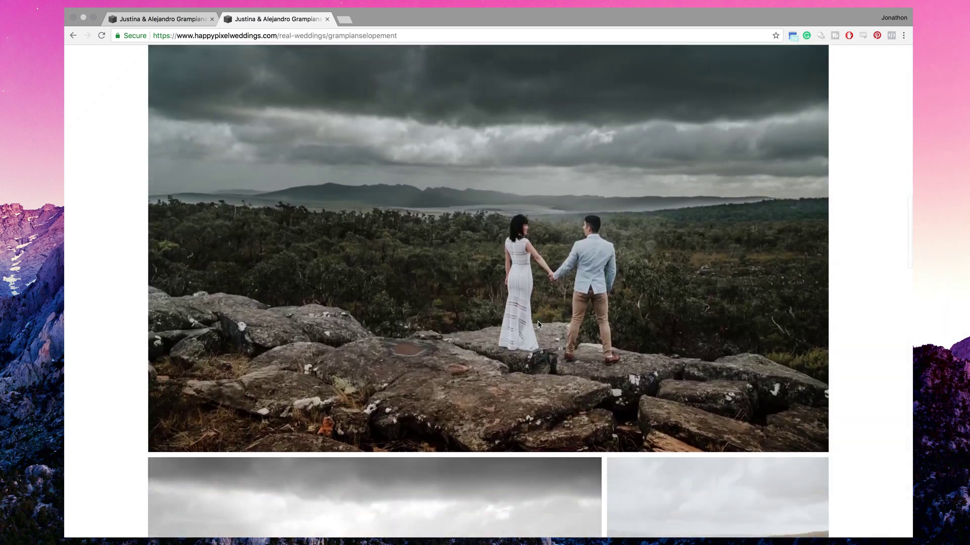
scroll(538, 325, up, 12)
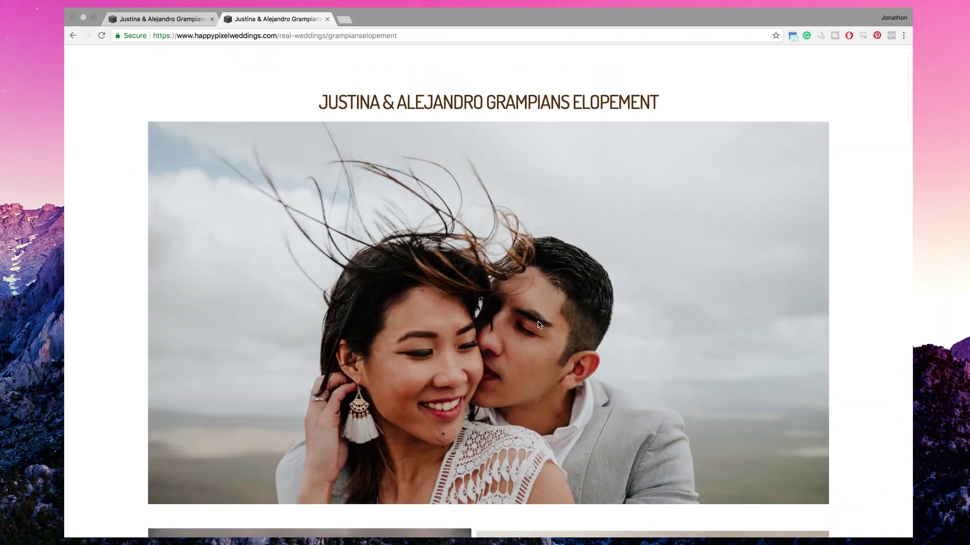
Highlight the hidden white text line "This is a cool little bit of text" beneath the opening photo to check its embedding.
scroll(539, 325, down, 6)
scroll(317, 274, up, 1)
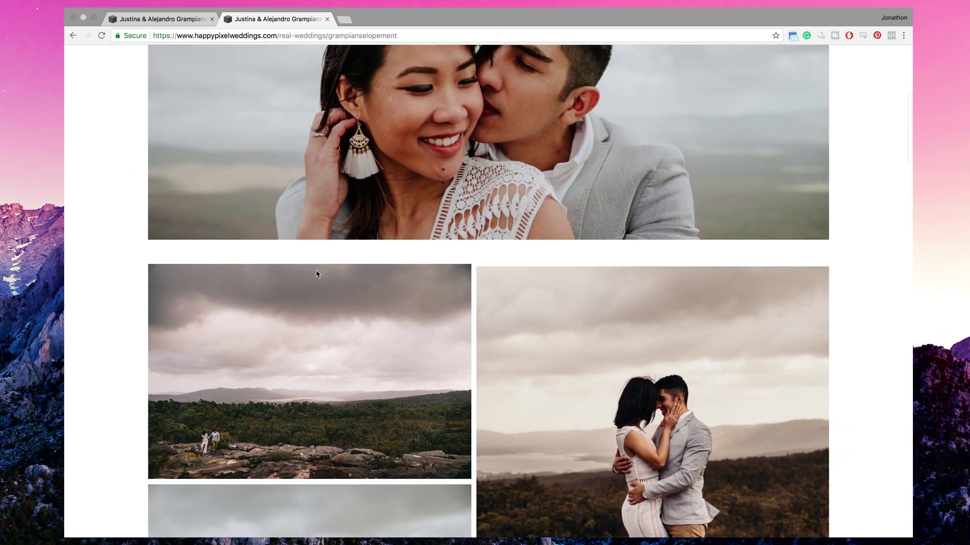
drag(151, 250, 491, 260)
scroll(491, 260, up, 4)
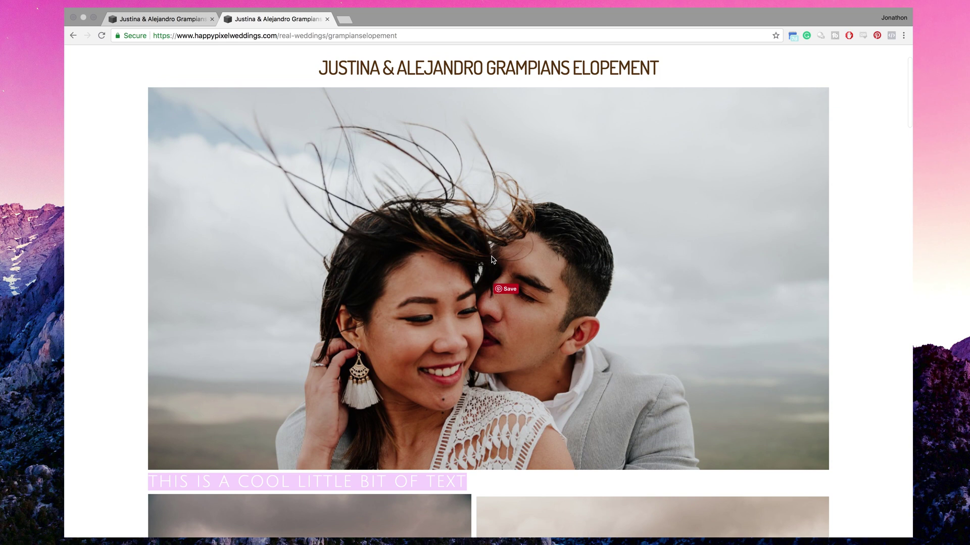
scroll(491, 260, down, 1)
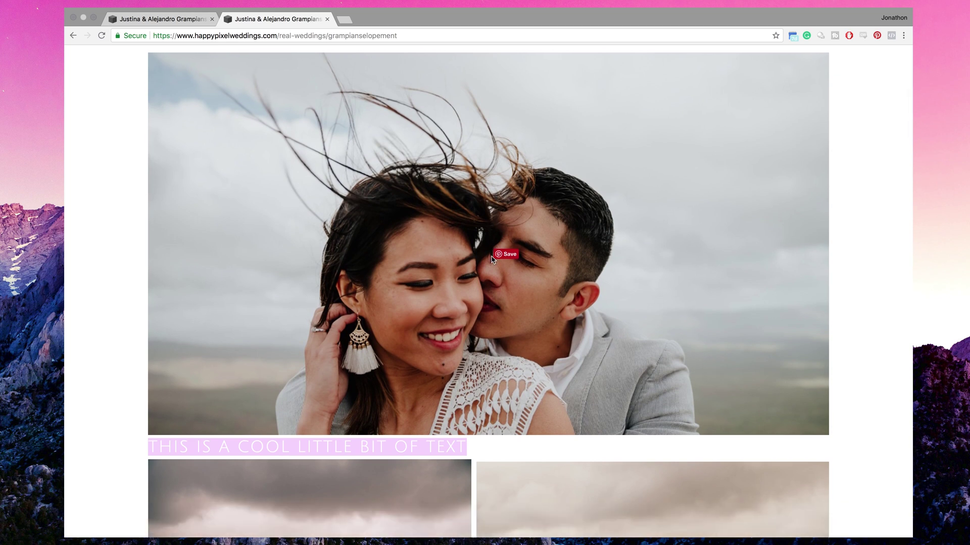
click(149, 448)
drag(215, 448, 504, 457)
key(BackSpace)
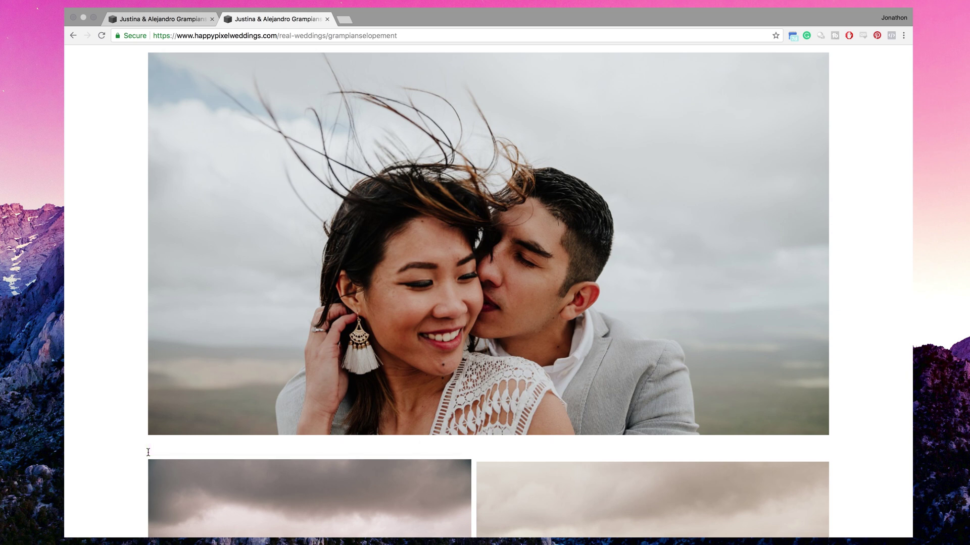
drag(129, 459, 513, 449)
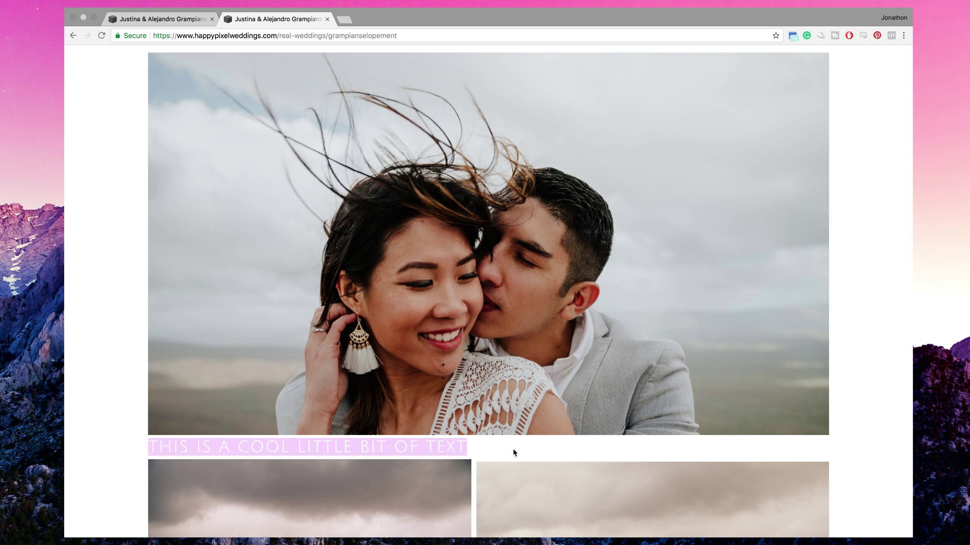
scroll(444, 434, down, 2)
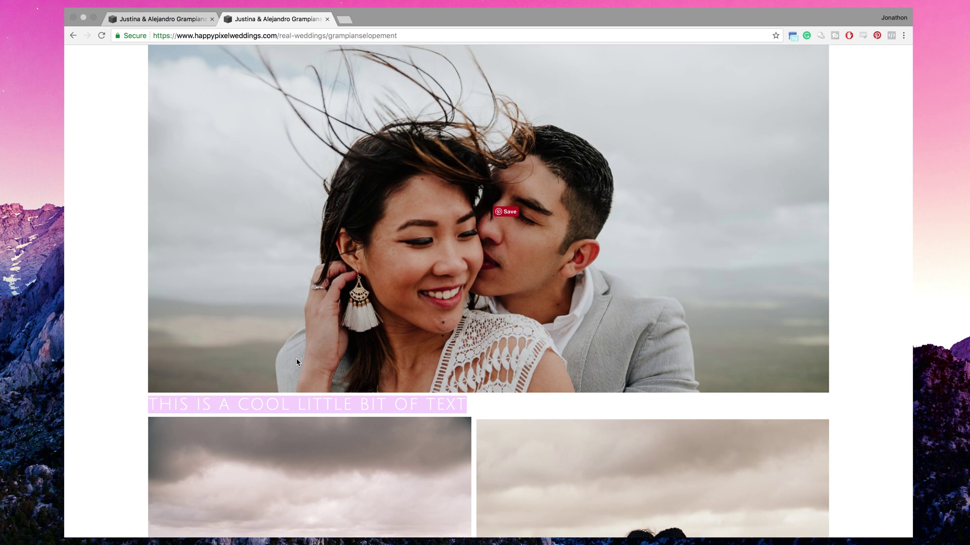
click(183, 405)
drag(157, 404, 537, 400)
scroll(537, 401, up, 5)
scroll(539, 376, down, 3)
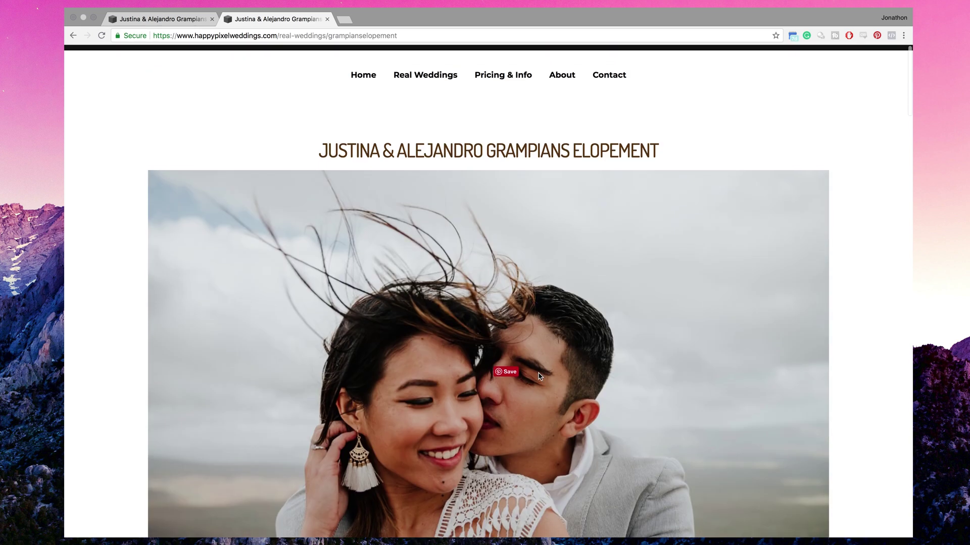
Review the live post's photos in sequence, from the title image down to the final full-width portrait.
scroll(538, 376, down, 10)
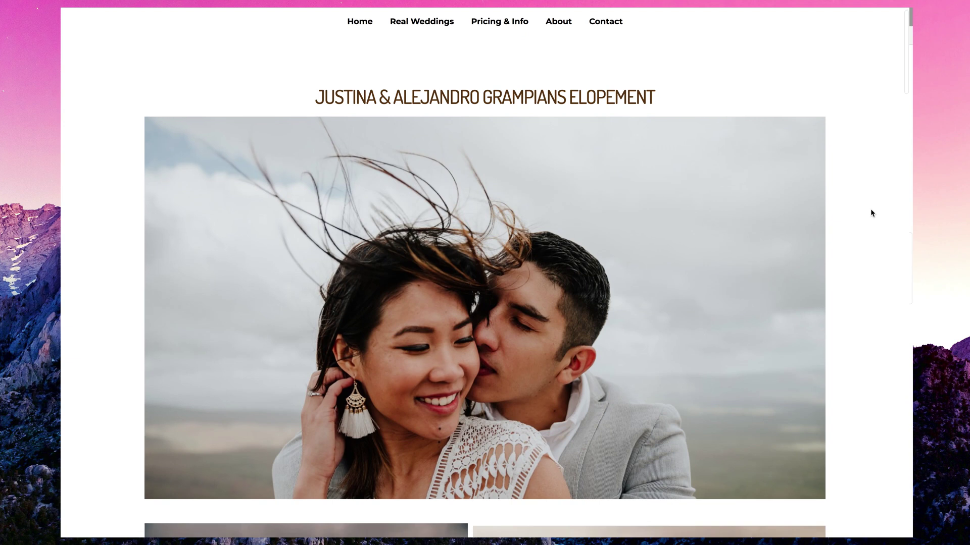
scroll(871, 213, down, 3)
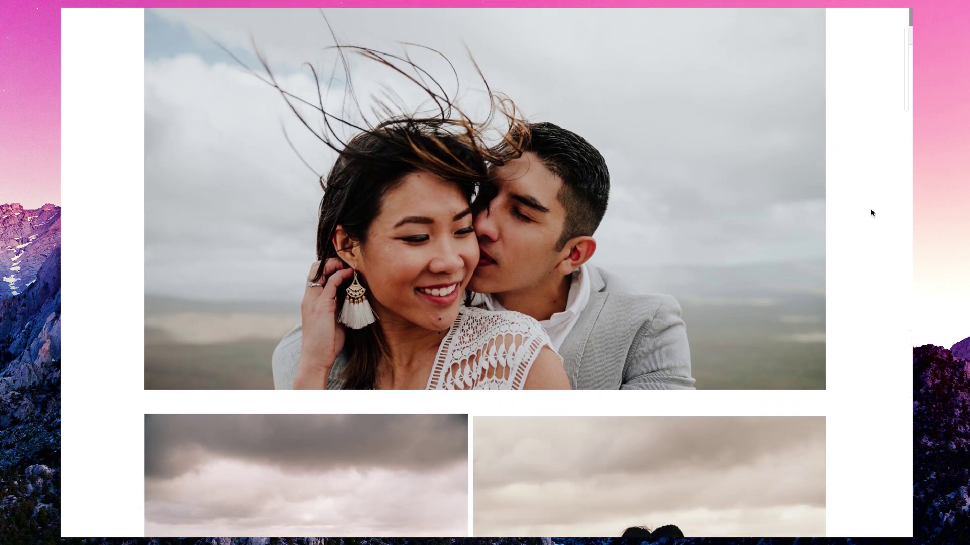
scroll(870, 213, down, 5)
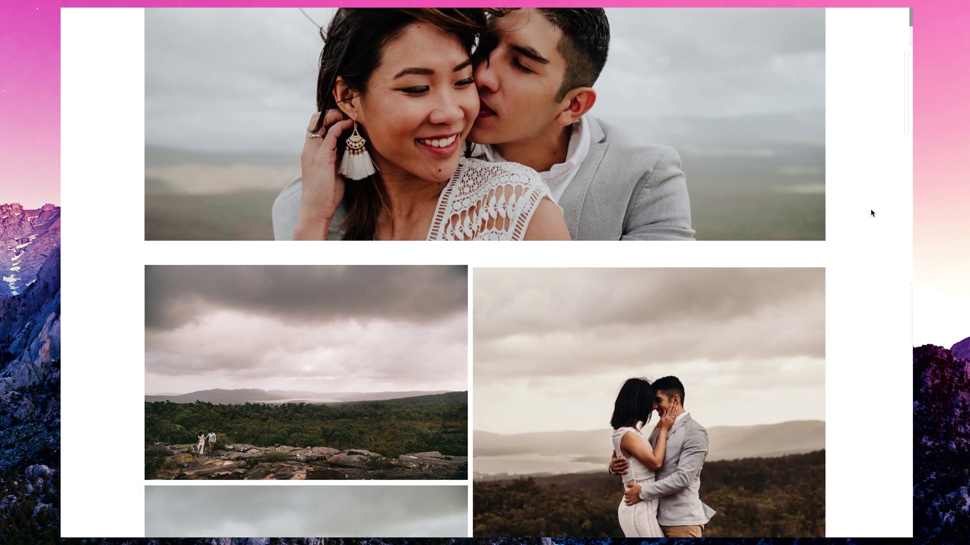
scroll(871, 211, down, 5)
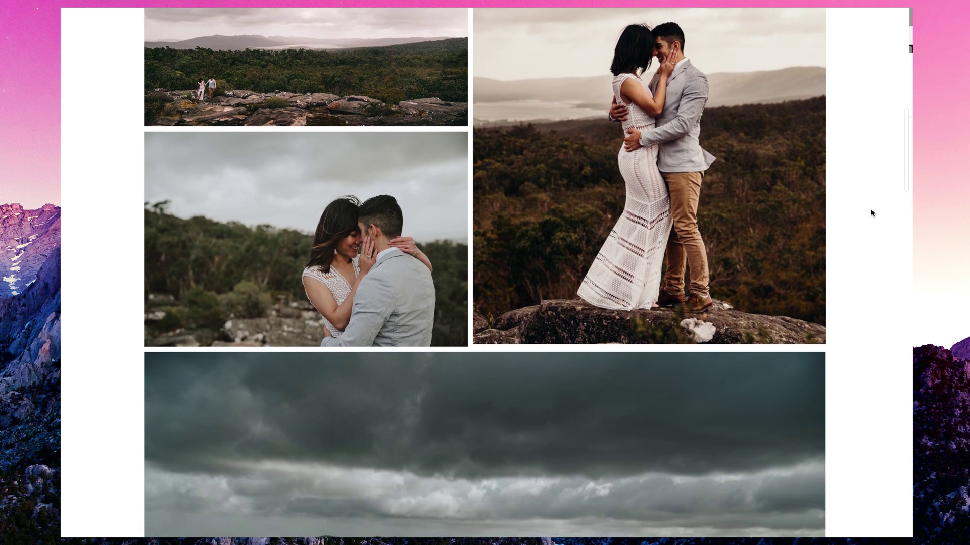
scroll(871, 213, down, 5)
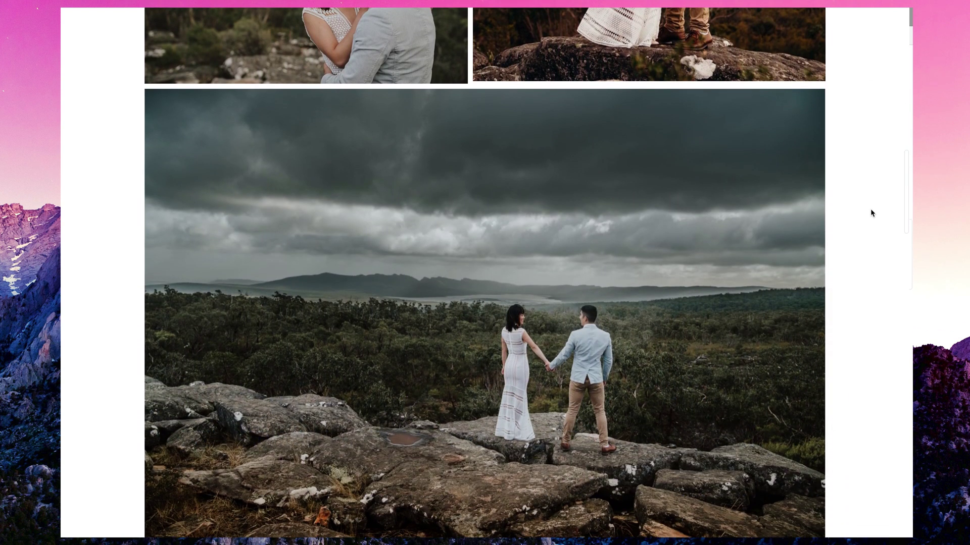
scroll(871, 213, down, 4)
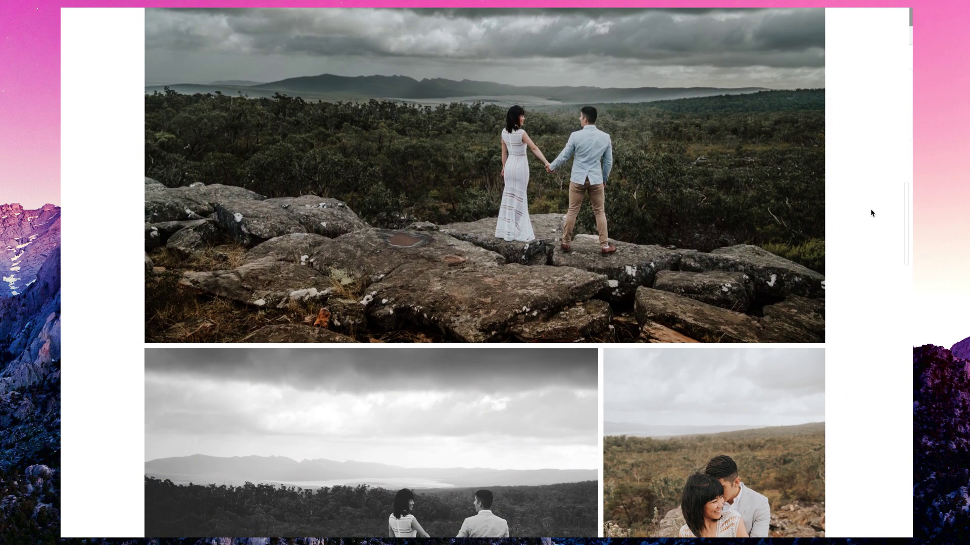
scroll(870, 213, down, 9)
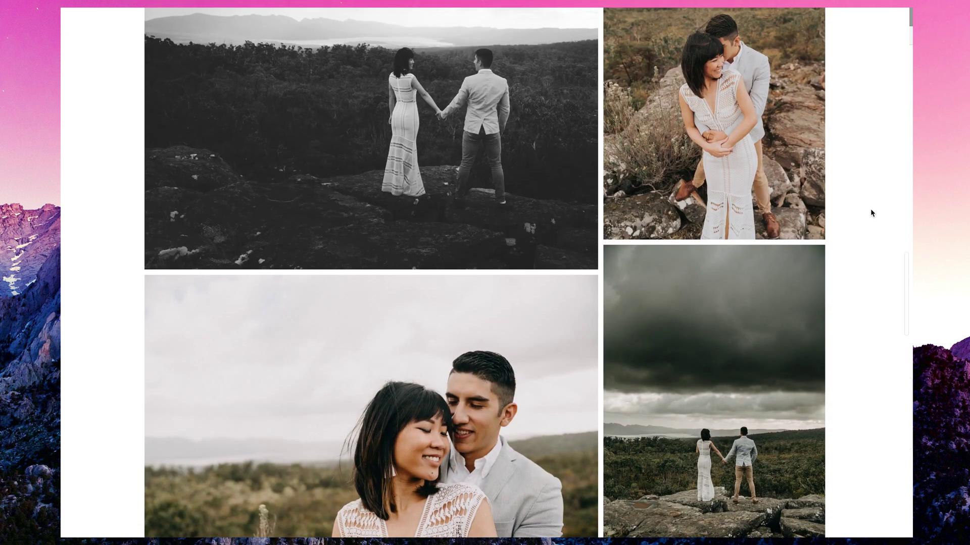
scroll(870, 213, down, 9)
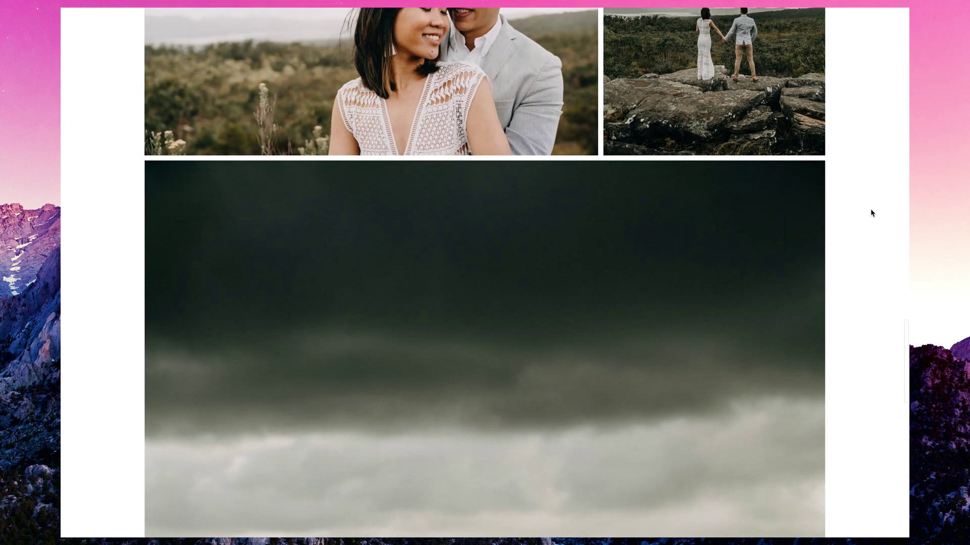
scroll(871, 213, down, 5)
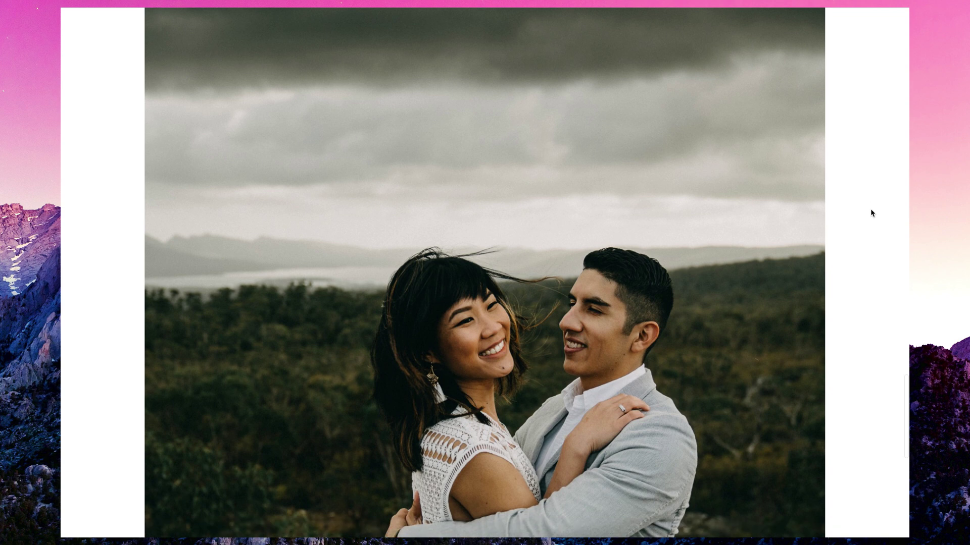
scroll(871, 213, down, 4)
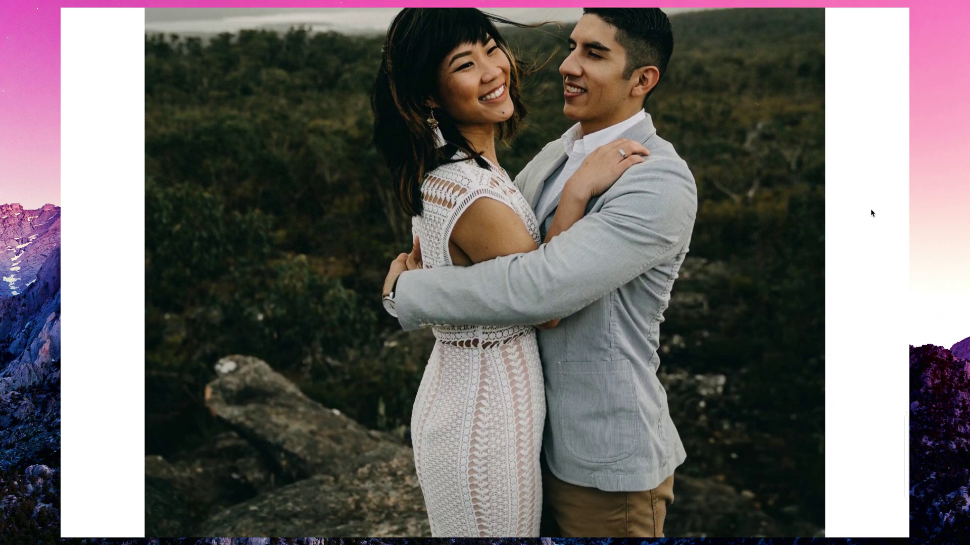